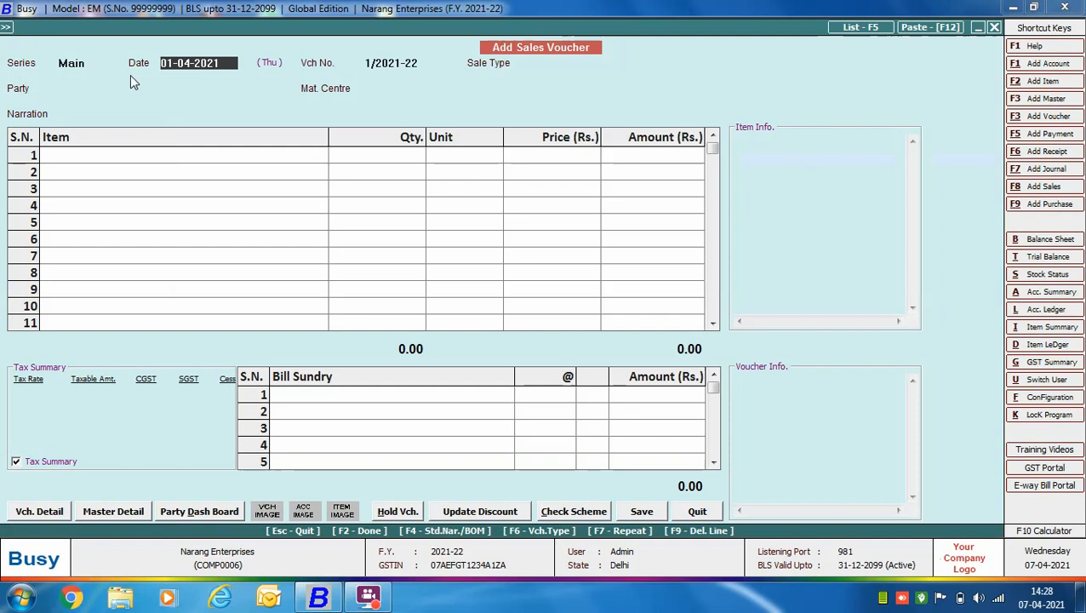
- Keep the sales voucher date of 01-04-2021 and set the sale type to L/GST-28%
key(Return)
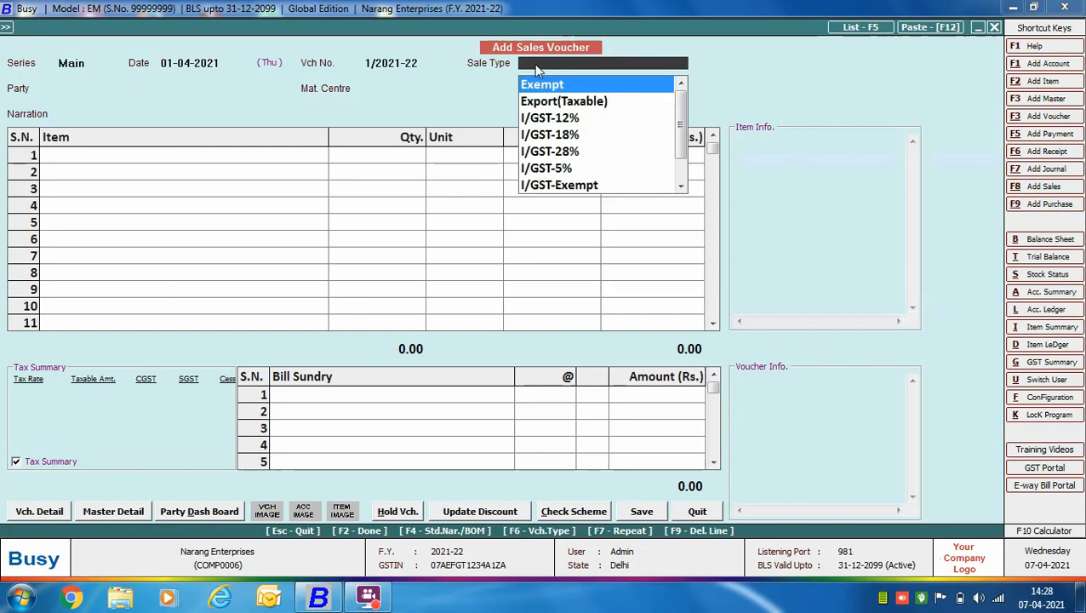
text(L)
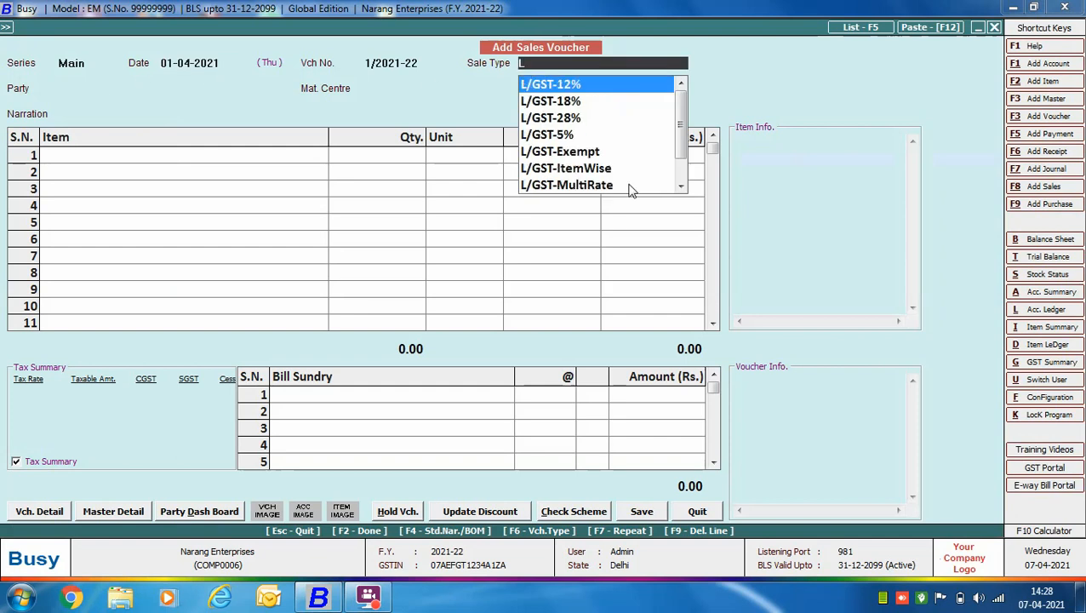
key(Down)
key(Down)
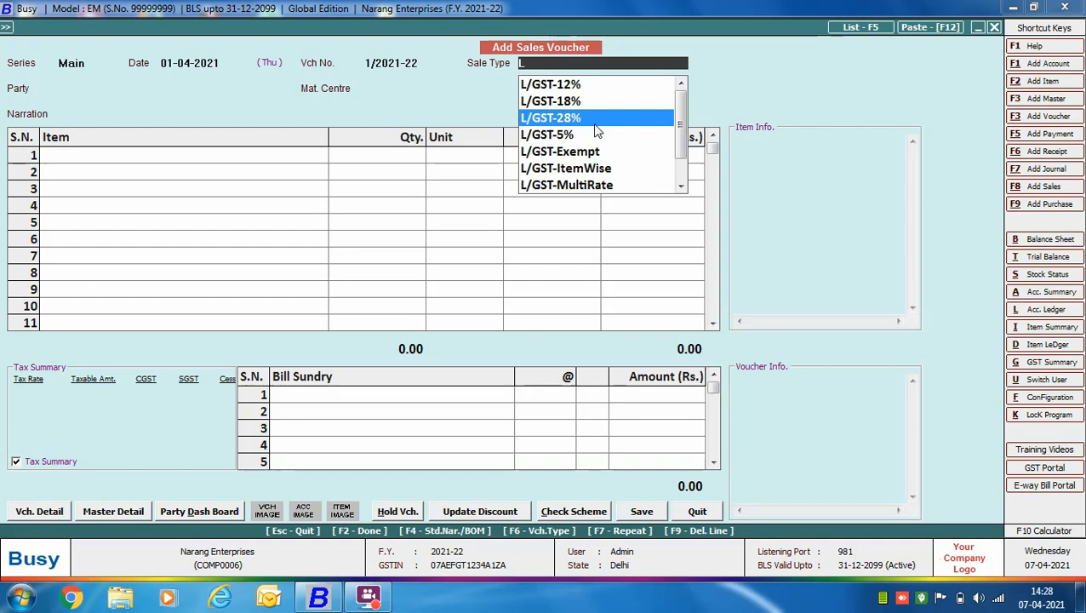
key(Return)
- Set the voucher's party to Aman Traders and its material centre to Main Store
text(AM)
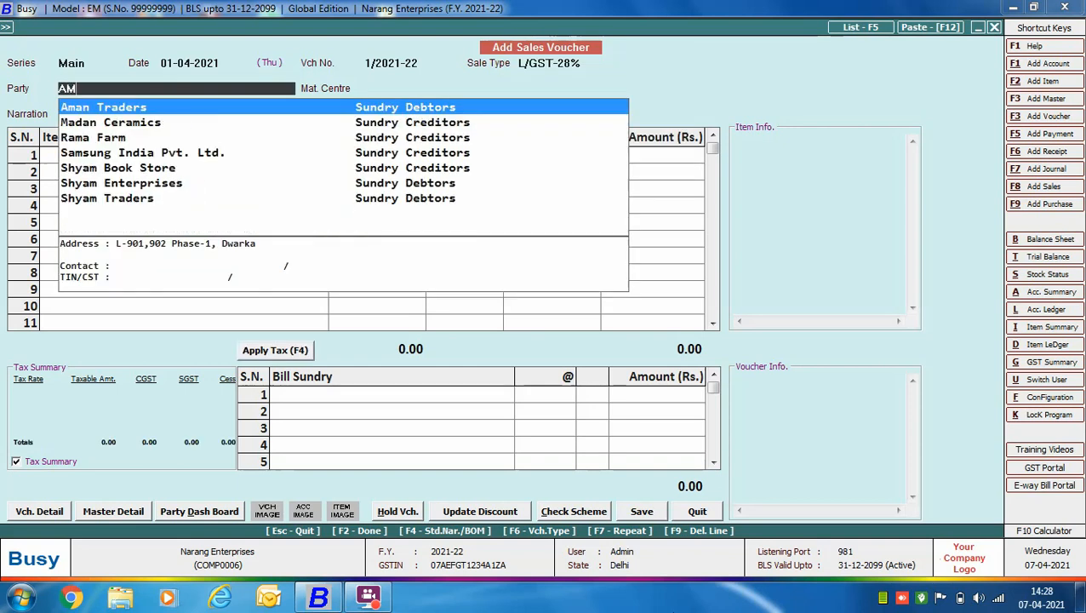
key(Return)
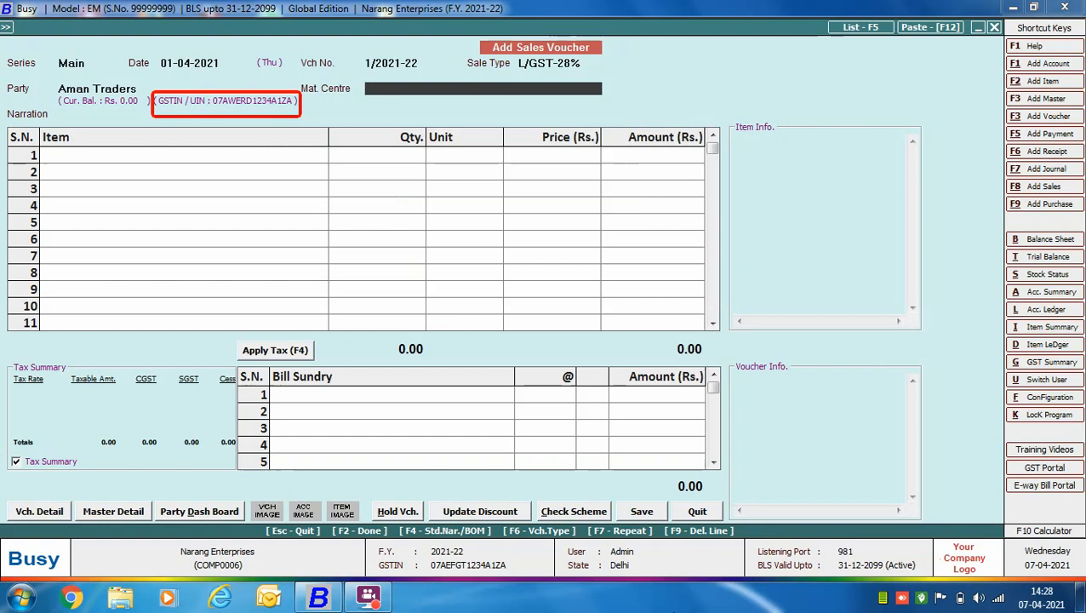
key(space)
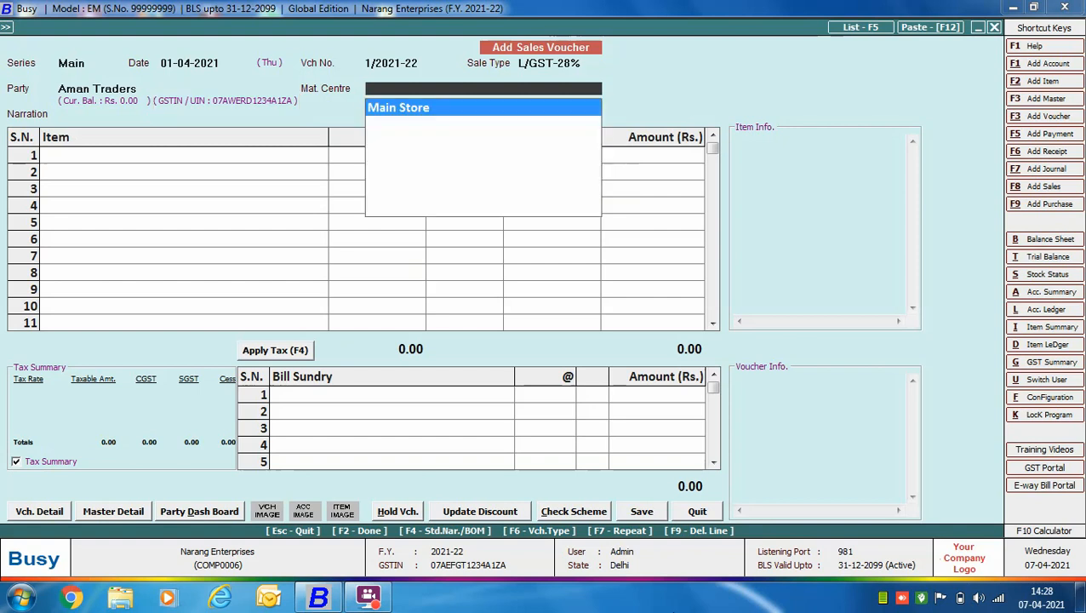
key(Return)
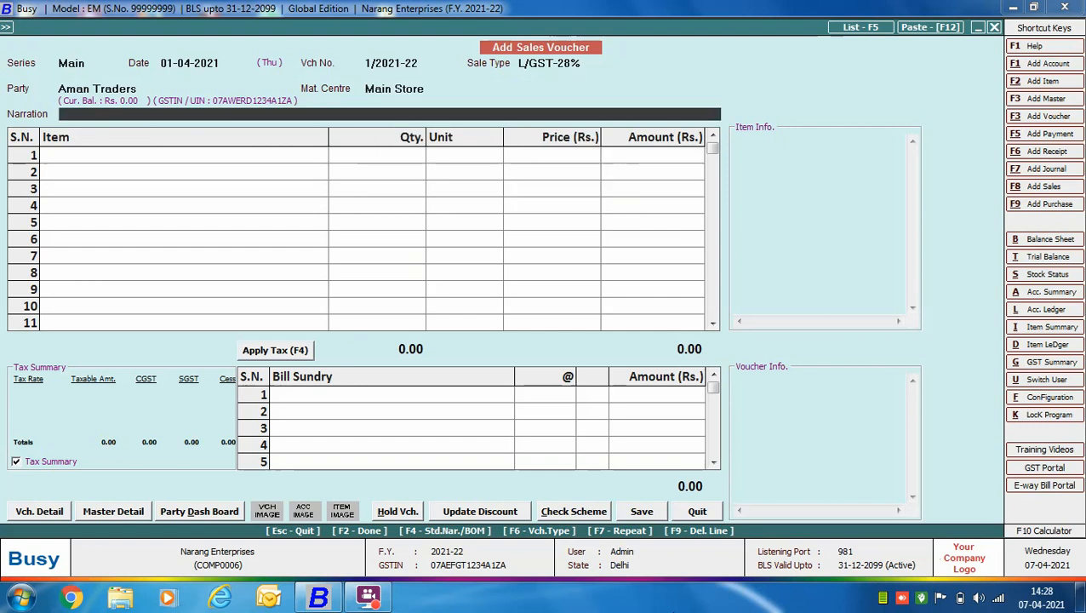
- Add Bluetooth Earphones as the first item with a quantity of 100 Pcs. at a price of Rs. 600
text(blu)
key(Return)
text(100)
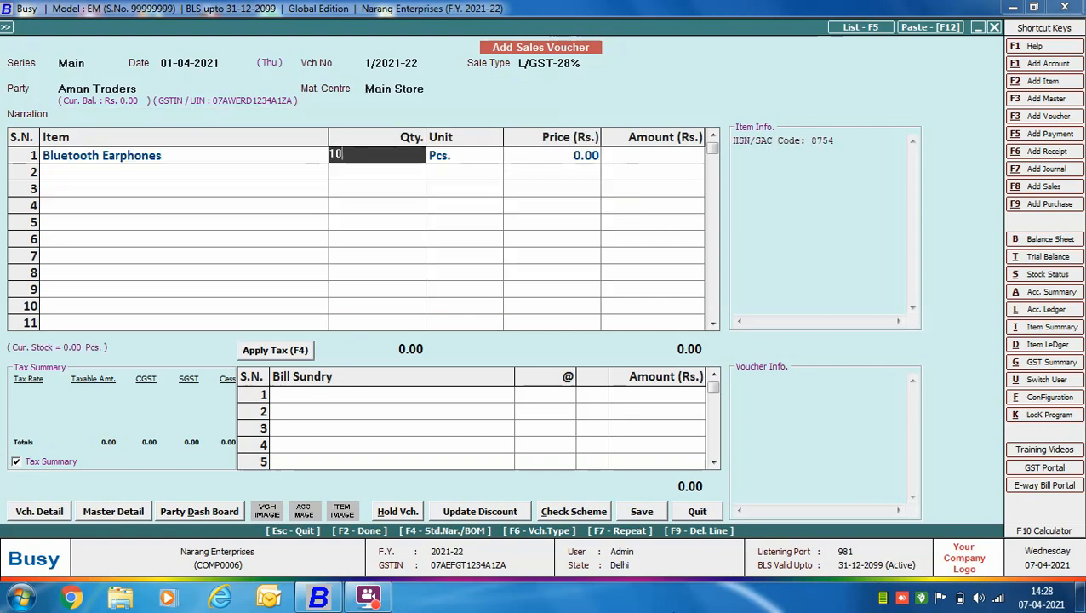
key(Return)
key(Return)
text(600)
key(Return)
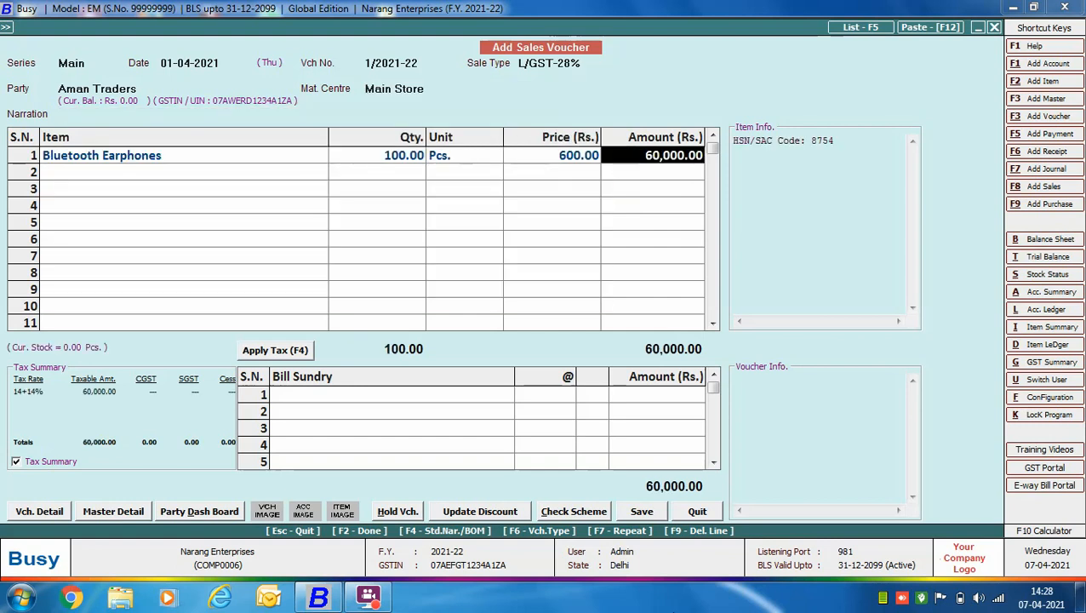
key(Return)
- Apply CGST and SGST at 14% each as bill sundries and save the voucher without printing the invoice
key(Return)
key(F4)
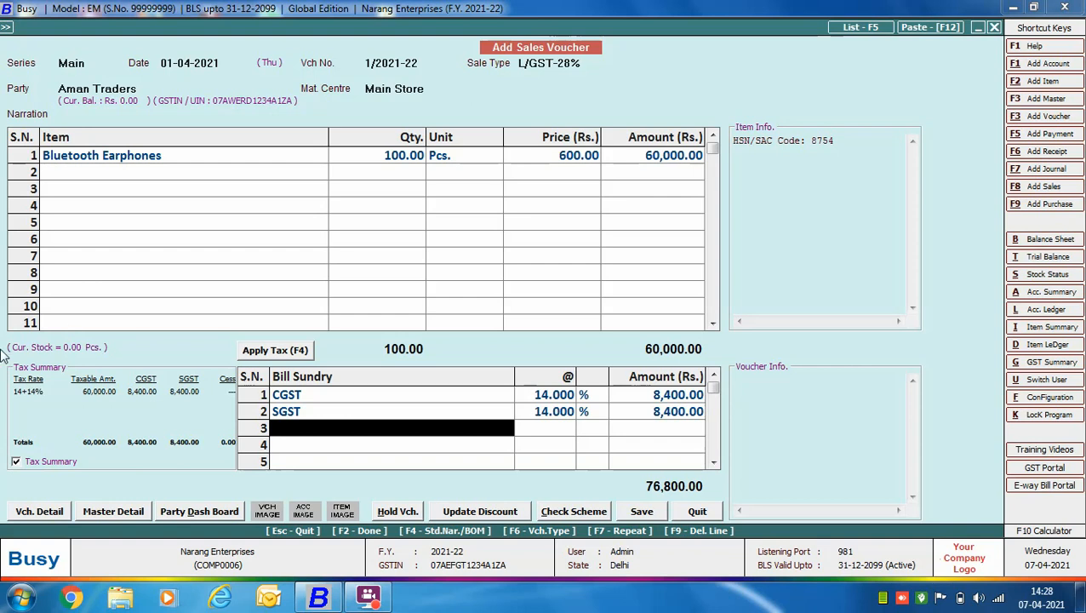
click(652, 514)
key(Return)
key(Right)
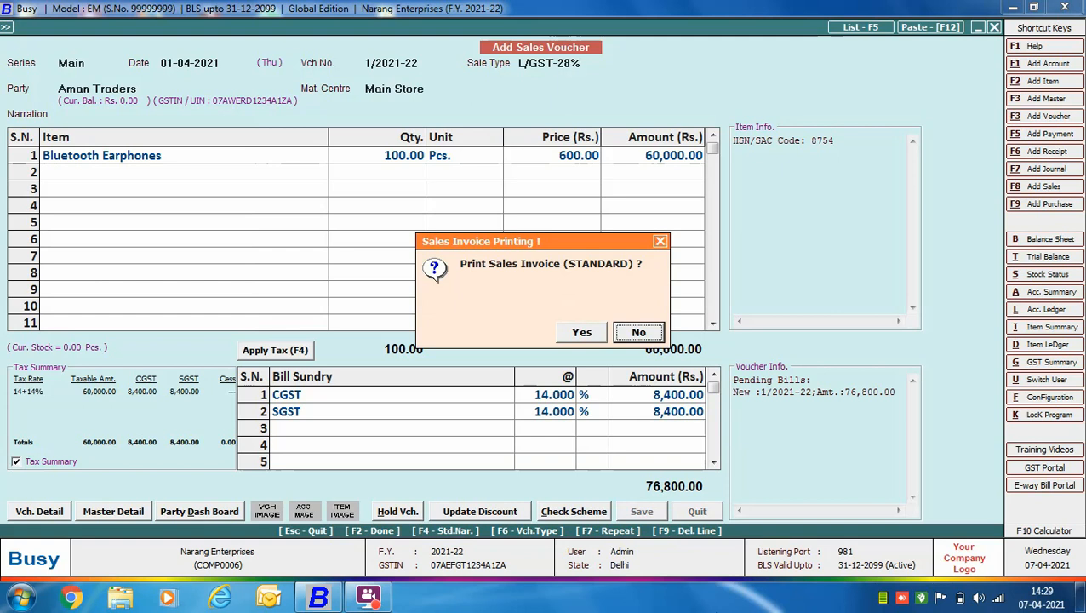
key(Return)
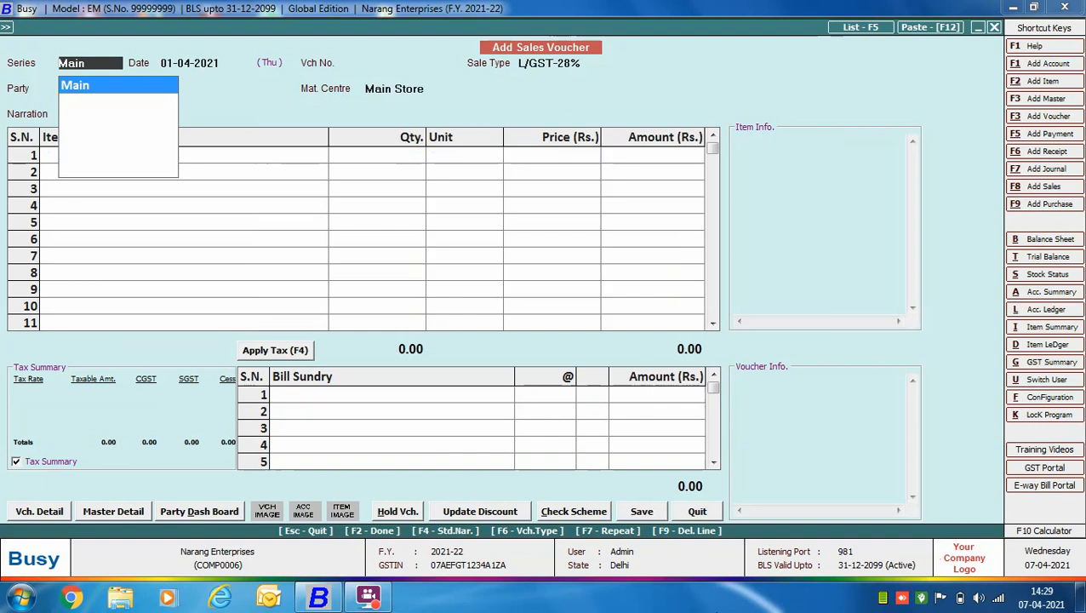
- Start the second sales voucher in the Main series dated 01-04-2021 with the sale type I/GST-28%
key(Return)
key(Return)
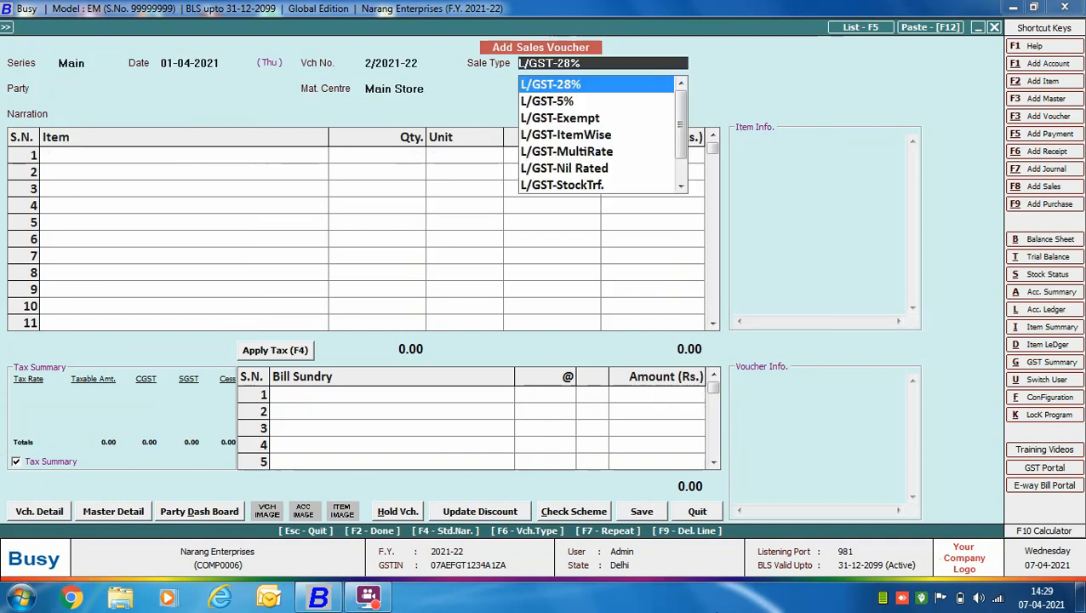
text(I)
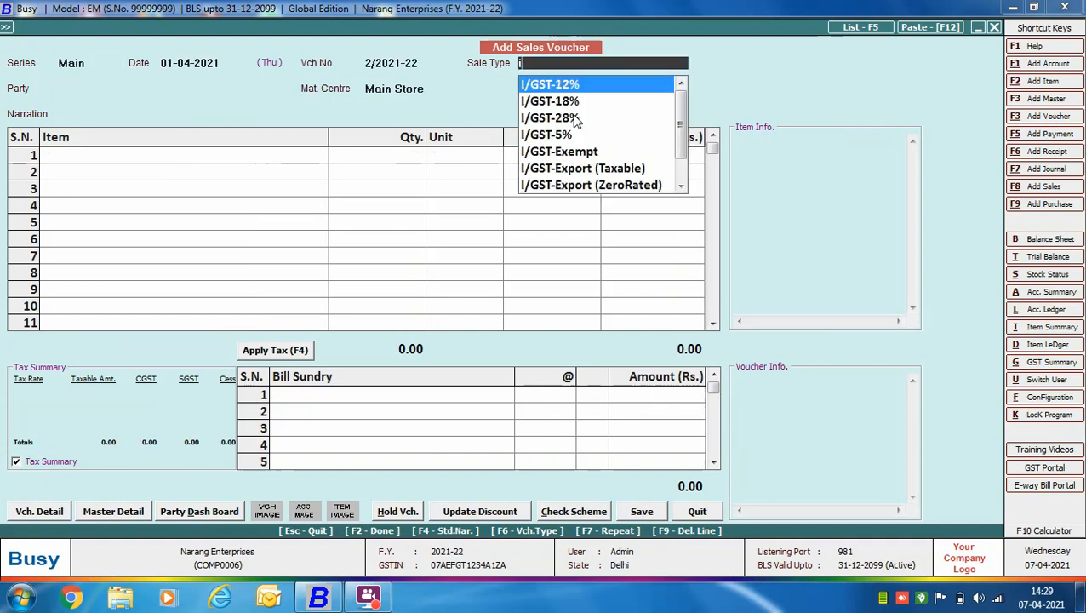
key(Down)
key(Down)
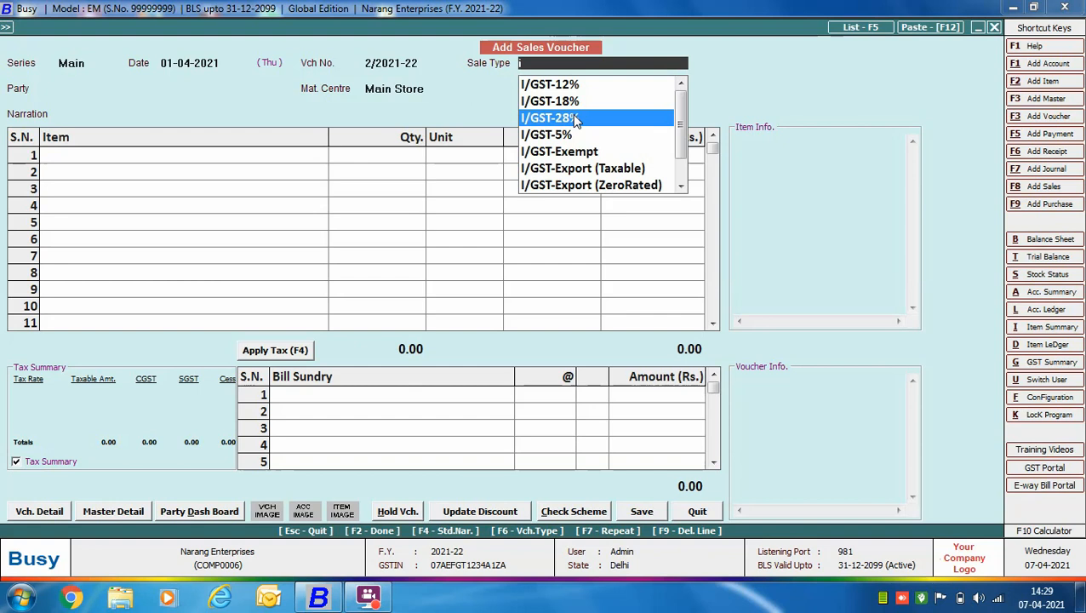
key(Return)
- Set the party to Nayjyot Industries, keep Main Store as the material centre and leave the narration blank
key(Return)
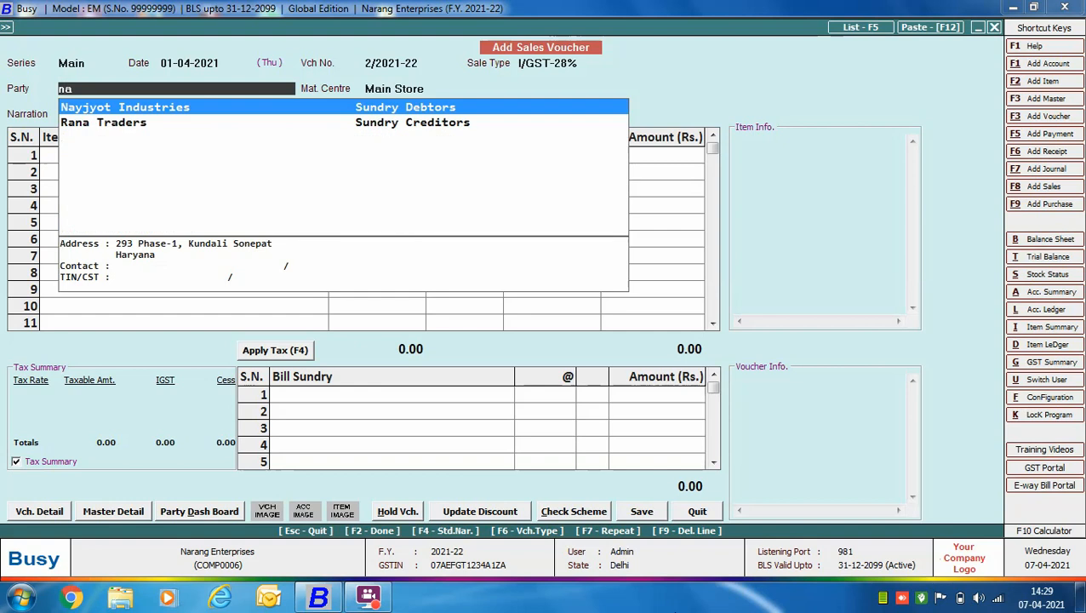
key(Return)
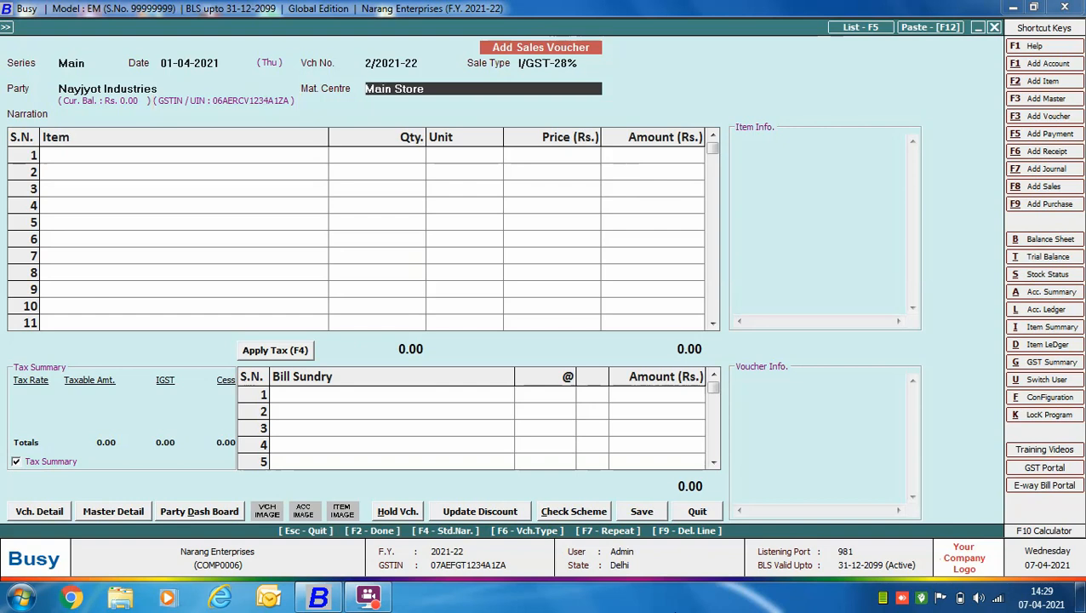
key(Return)
key(Return)
- Add Bluetooth Earphones as the first item with a quantity of 100 Pcs. at a price of Rs. 550
text(bl)
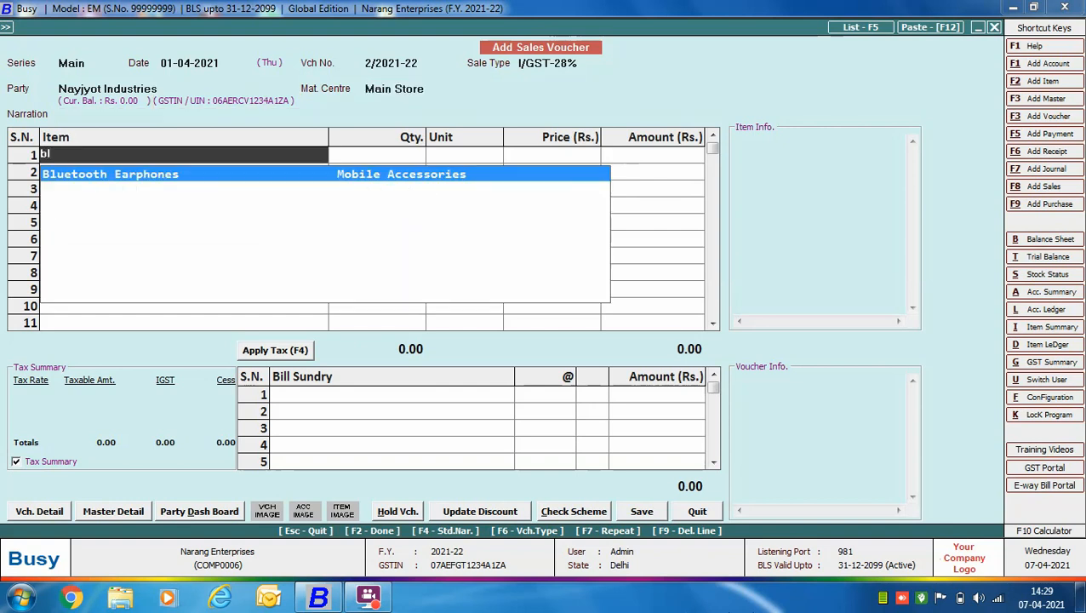
key(Return)
text(100)
key(Return)
text(550)
key(Return)
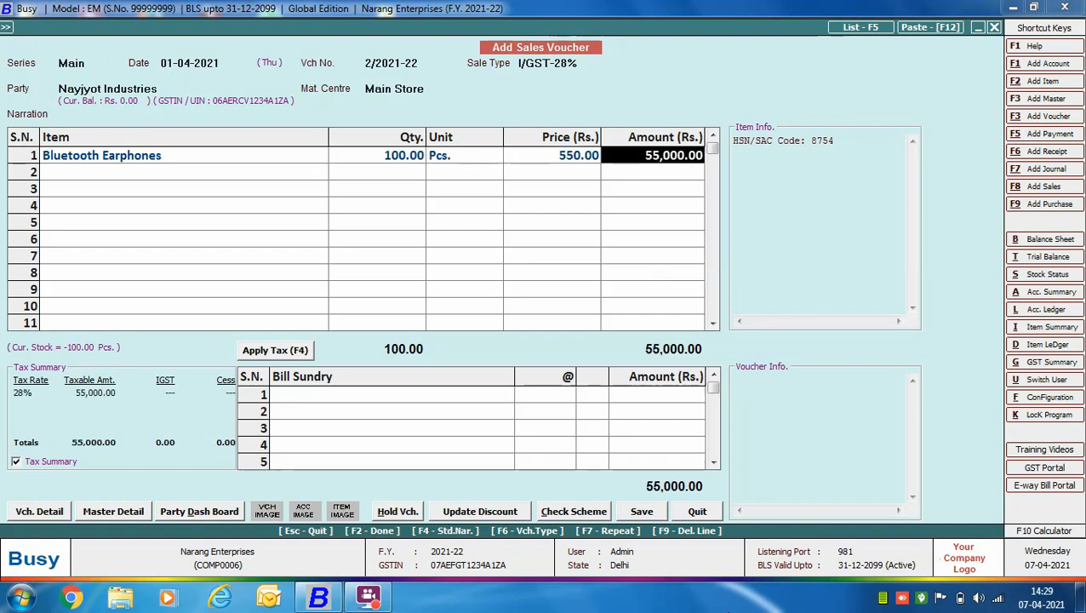
key(Return)
- Apply IGST at 28% and save the voucher with Avtar Transport as transporter, without printing the invoice
key(Return)
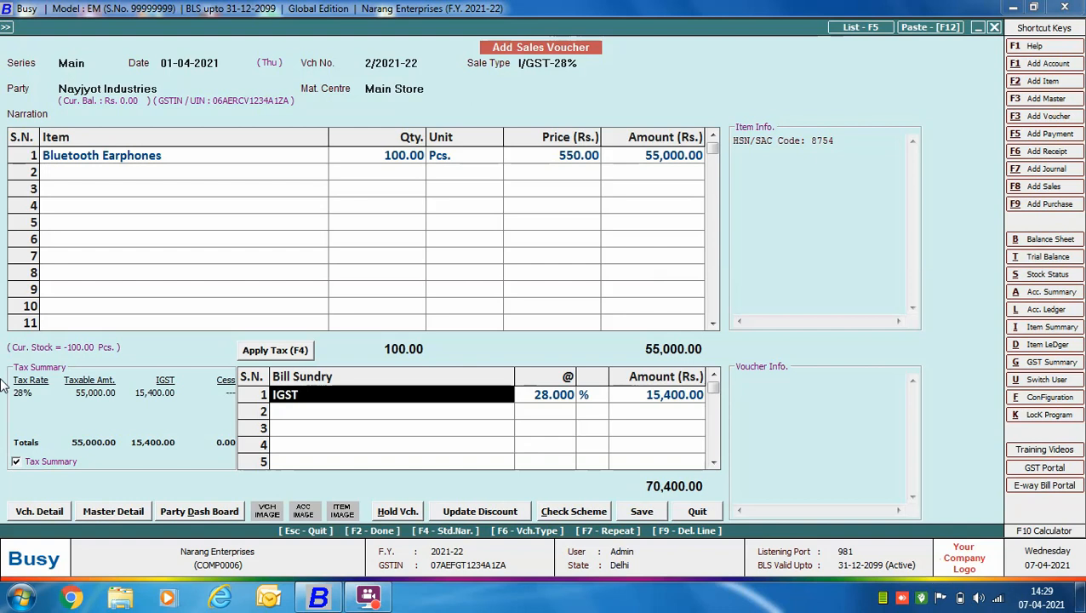
click(643, 511)
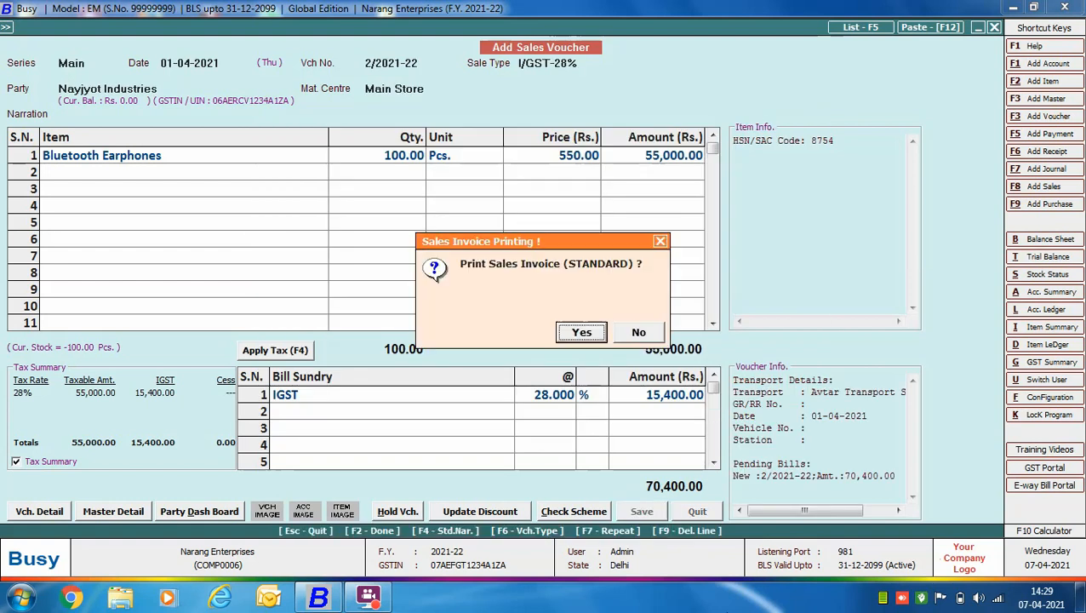
key(Right)
key(Return)
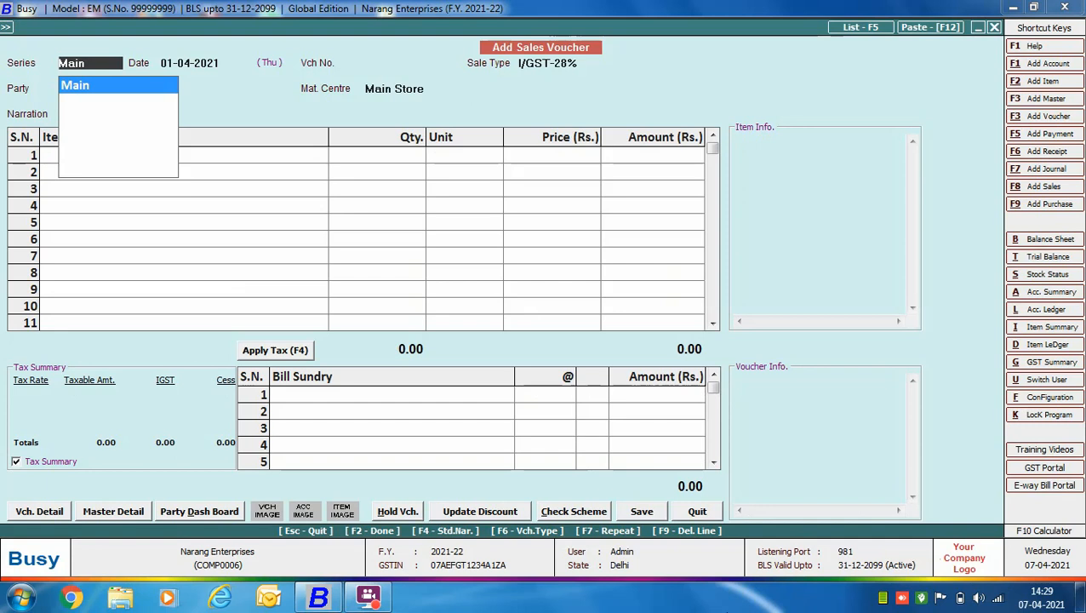
- Start the third sales voucher in the Main series dated 01-04-2021 with the sale type L/GST-ItemWise
key(Return)
key(Return)
key(l)
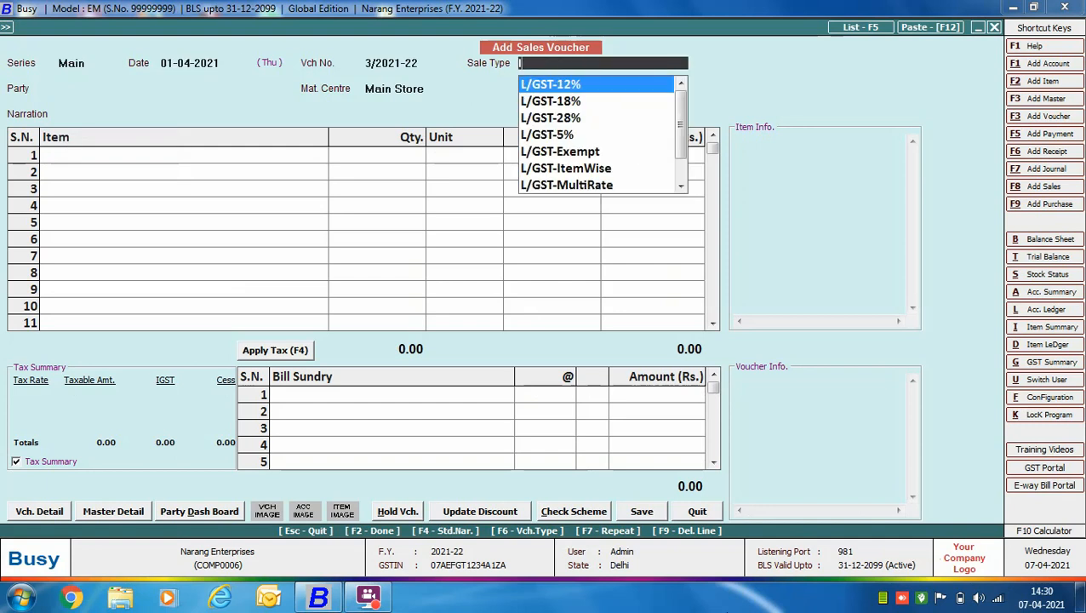
key(Down)
key(Down)
key(Down)
key(Down)
key(Down)
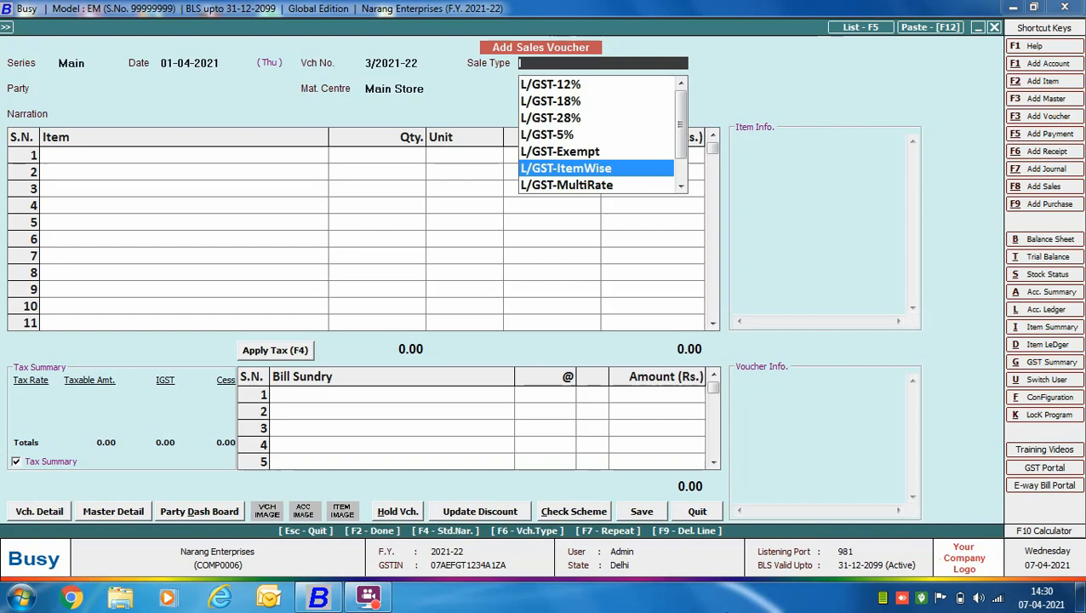
key(Return)
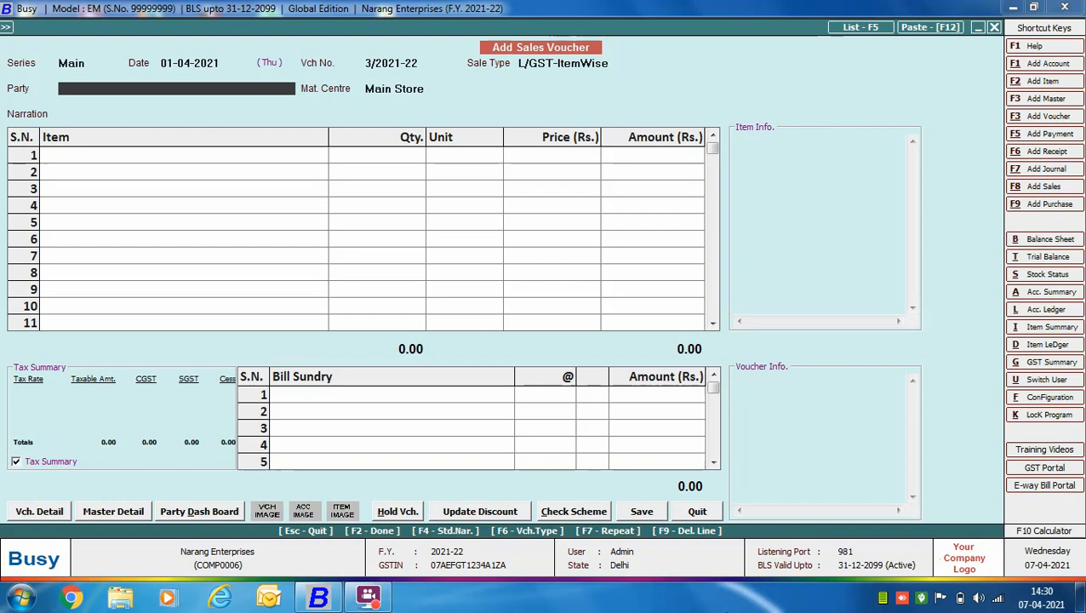
- Set the item-wise voucher's party to Aman Traders and keep Main Store as the material centre
text(aman)
key(Return)
key(Return)
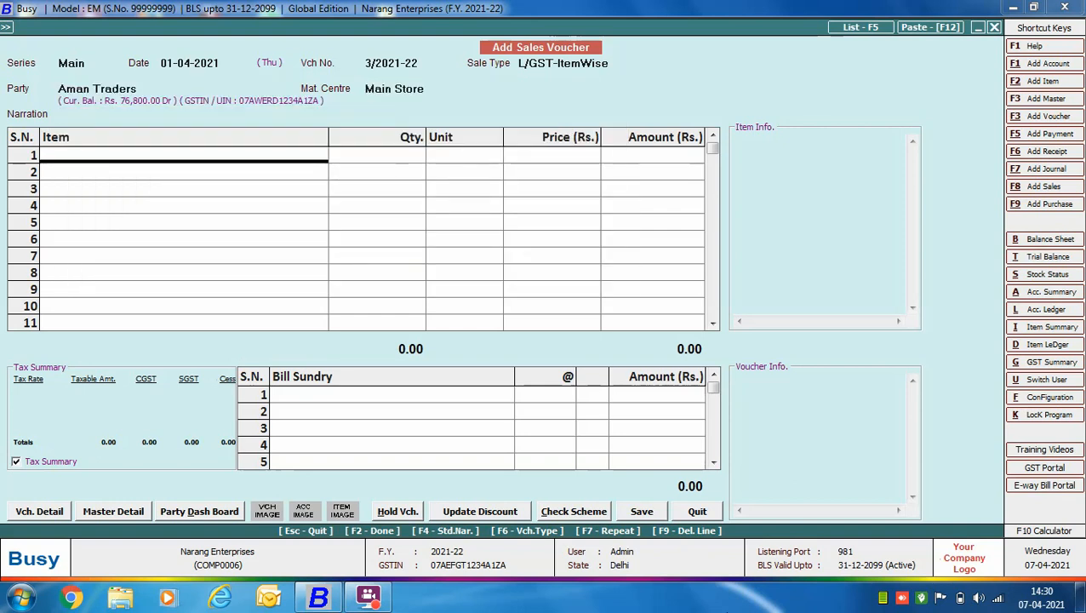
- Add one Samsung LED 40" Inch at a price of Rs. 45,000 and accept its item-wise GST
text(sam)
key(Return)
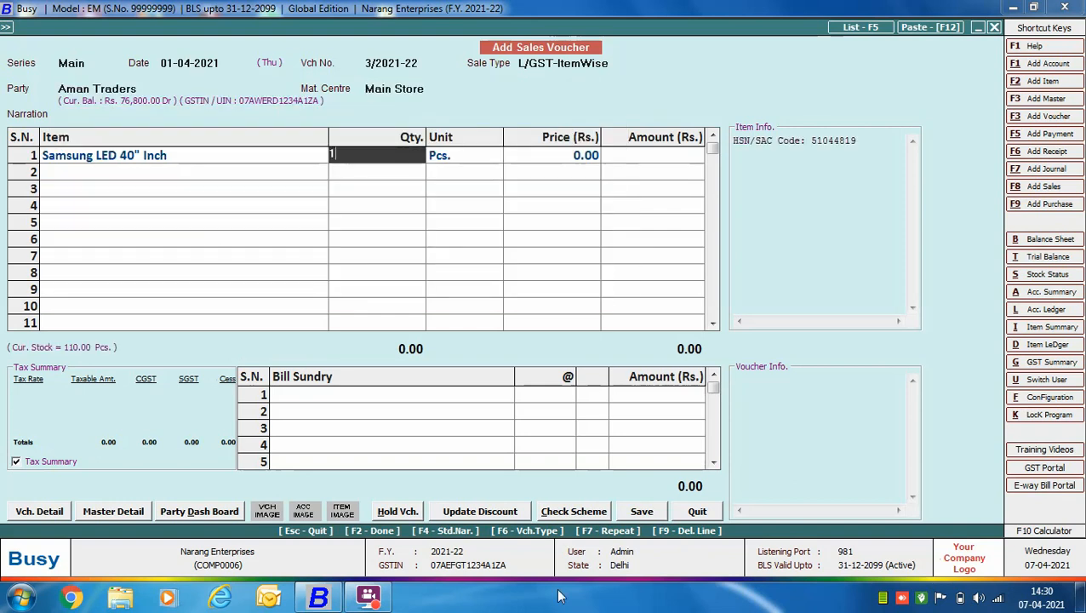
text(1)
key(Return)
text(45000)
key(Return)
key(Return)
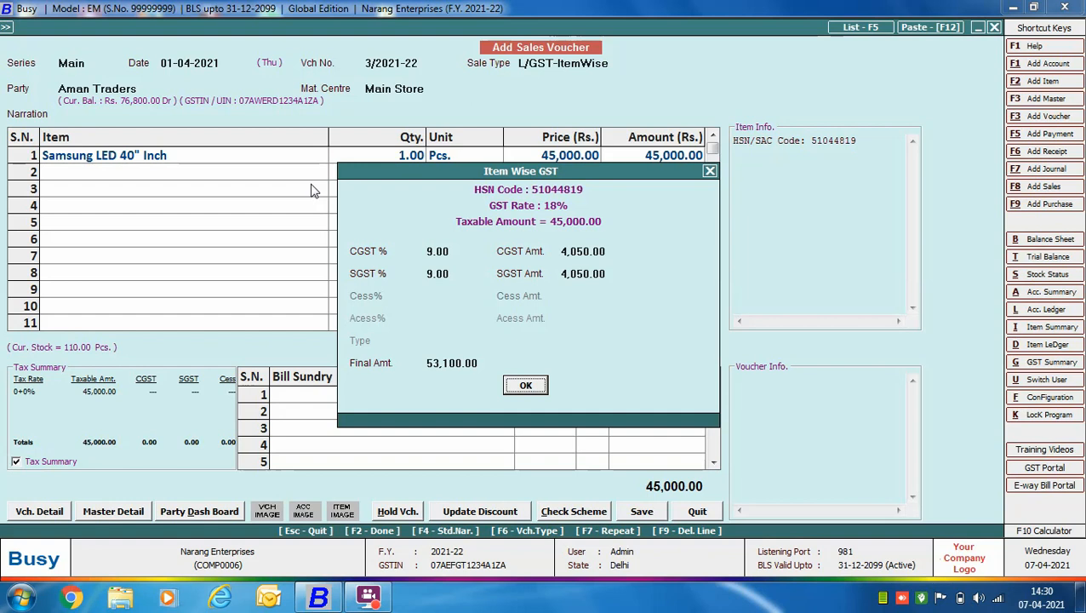
click(524, 387)
- Add one Daikin Split AC 2 Tonn at a price of Rs. 65,000 and accept its item-wise GST
text(da)
key(Return)
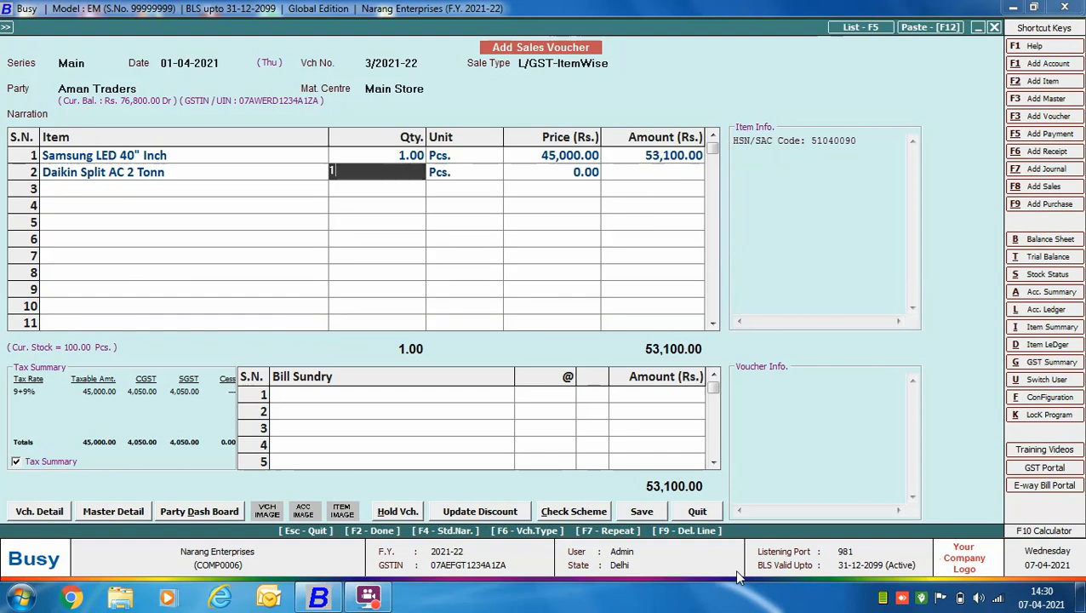
text(1)
key(Return)
key(Return)
text(65,000)
key(Return)
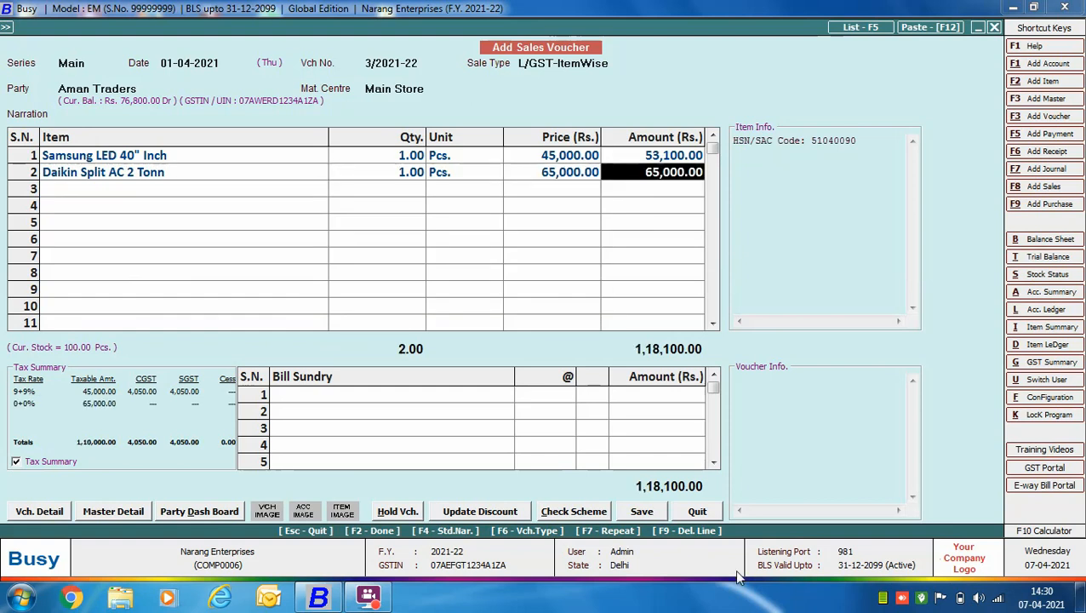
key(Return)
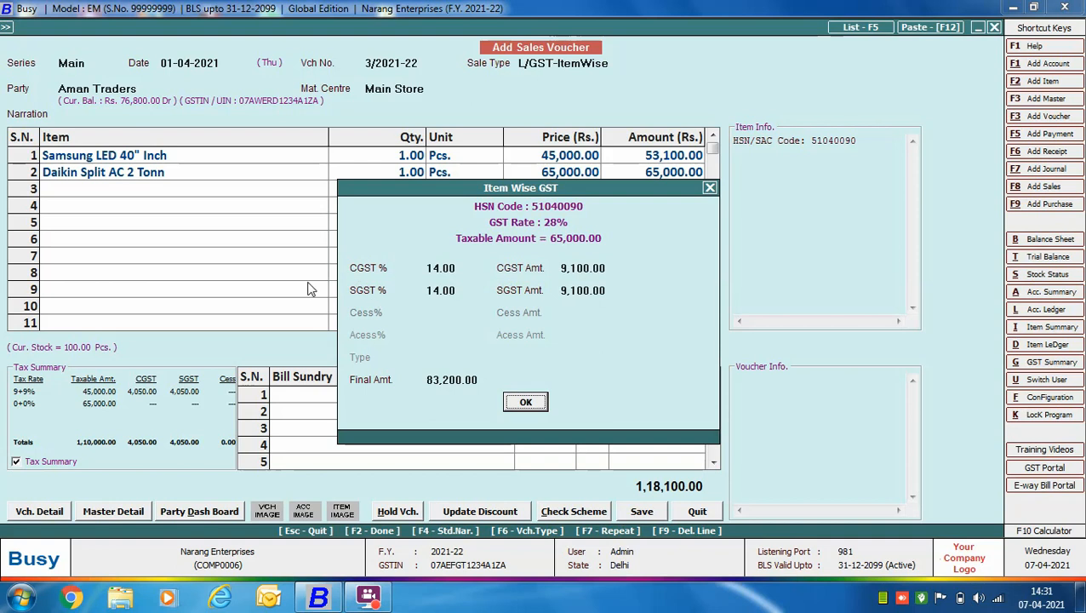
click(536, 406)
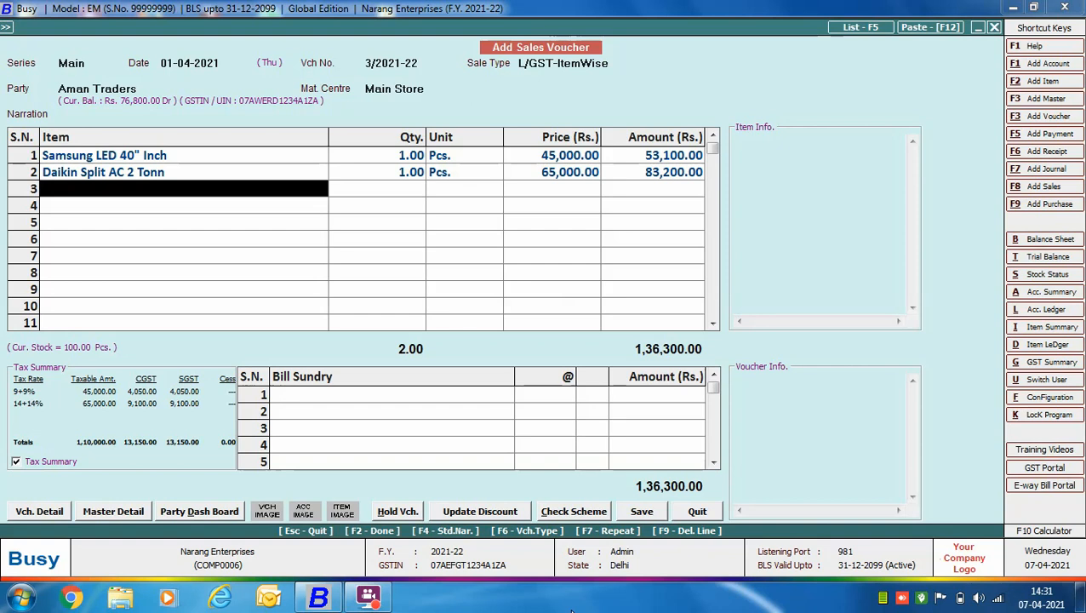
- Finish the item-wise voucher without any bill sundry and save it without printing the invoice
key(Return)
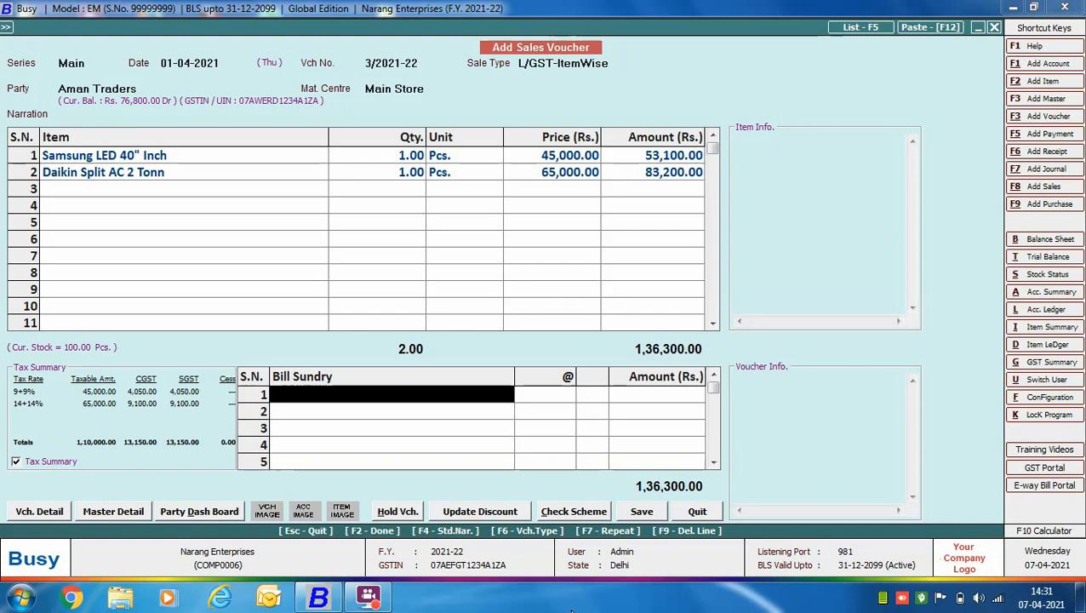
key(Return)
key(Return)
key(Return)
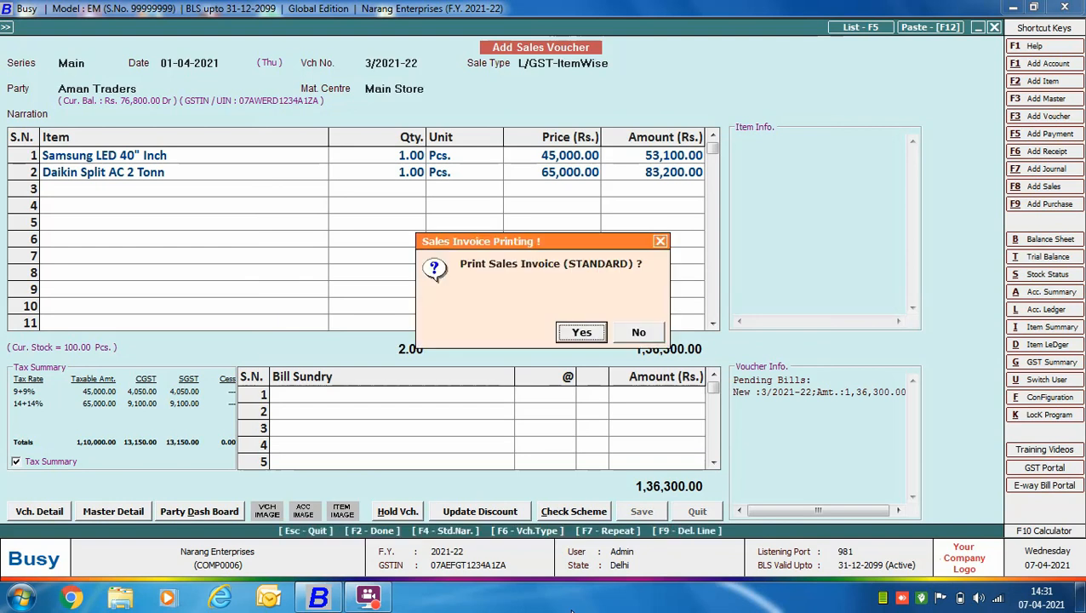
key(Right)
key(Return)
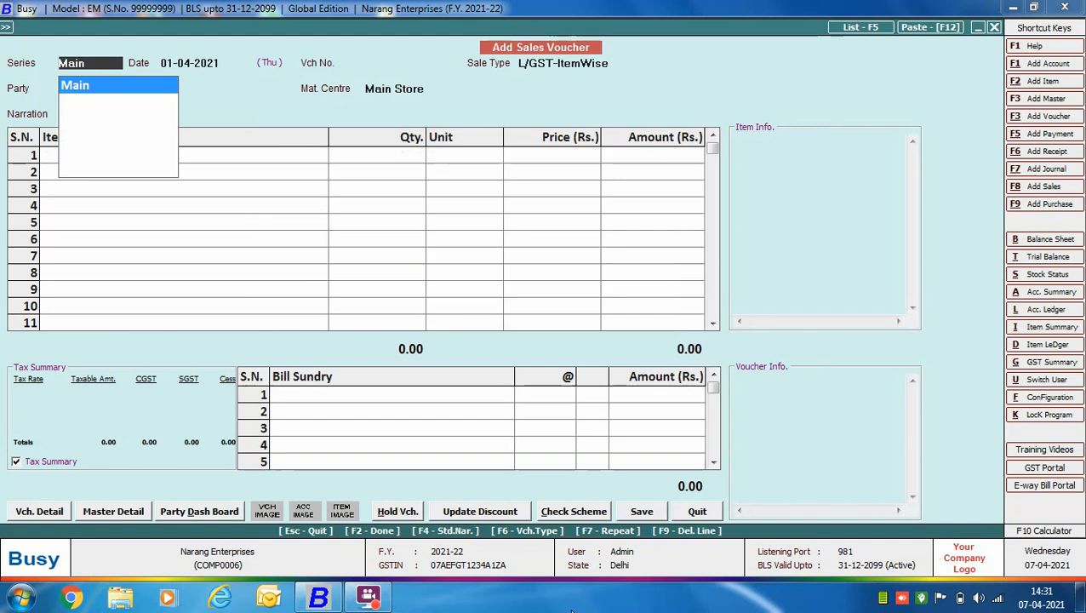
- Start a Main-series sales voucher dated 01-04-2021 with sale type L/GST-MultiRate, party Aman Traders and material centre Main Store
key(Return)
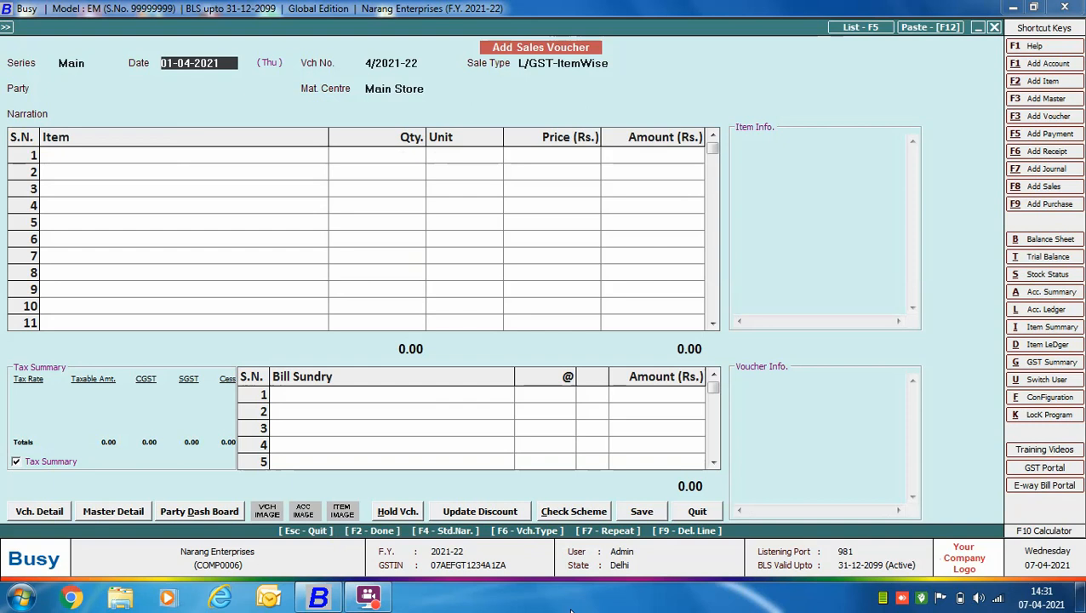
key(Return)
key(Down)
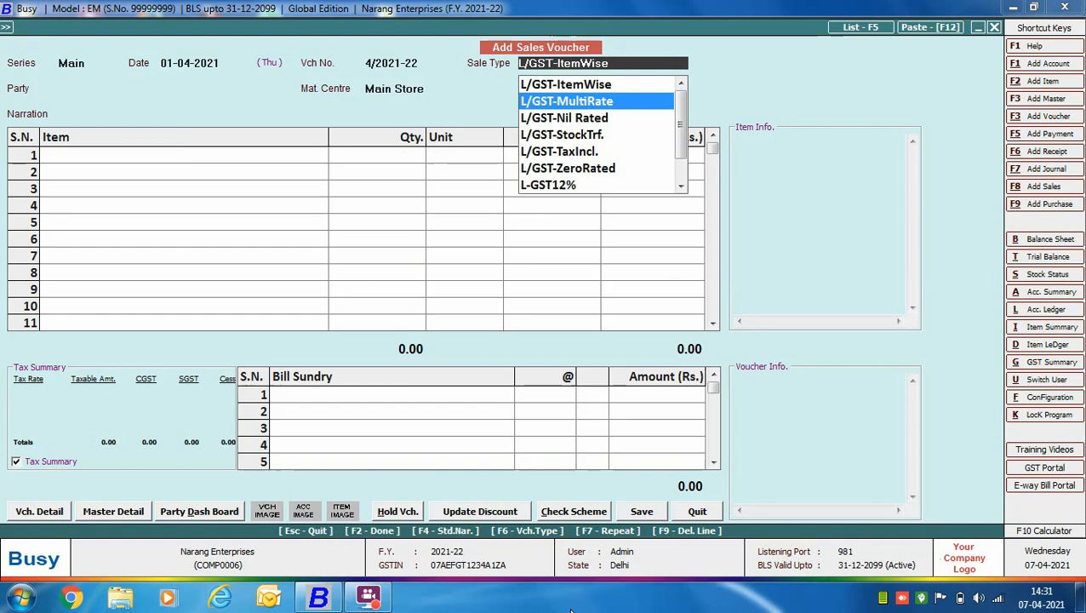
key(Return)
text(ama)
key(Return)
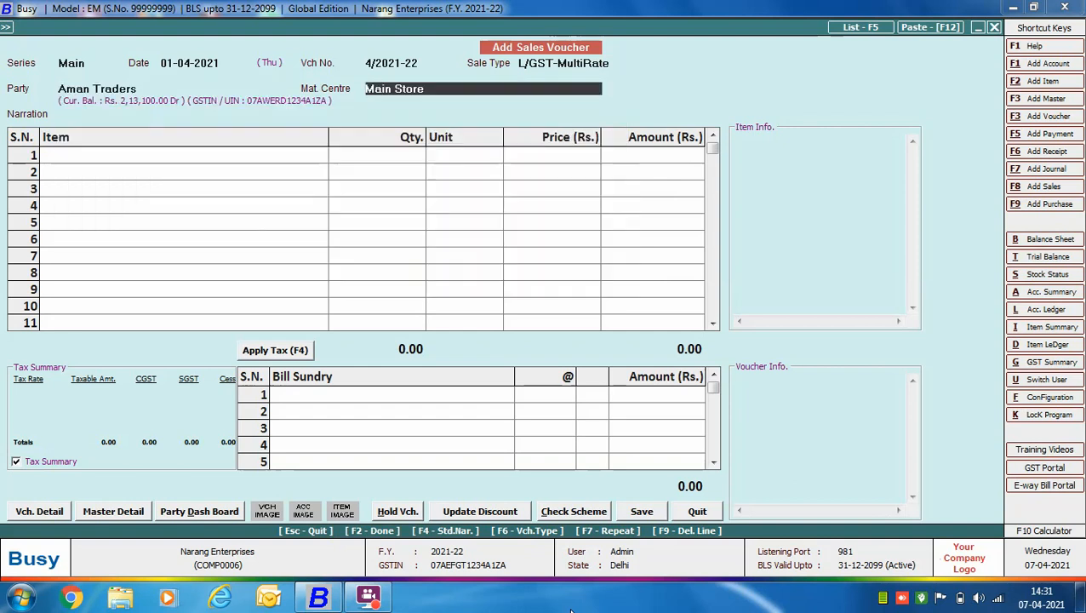
key(Return)
- Add one Samsung LED 40" Inch at a price of Rs. 45,000 to the multi-rate voucher
text(sam)
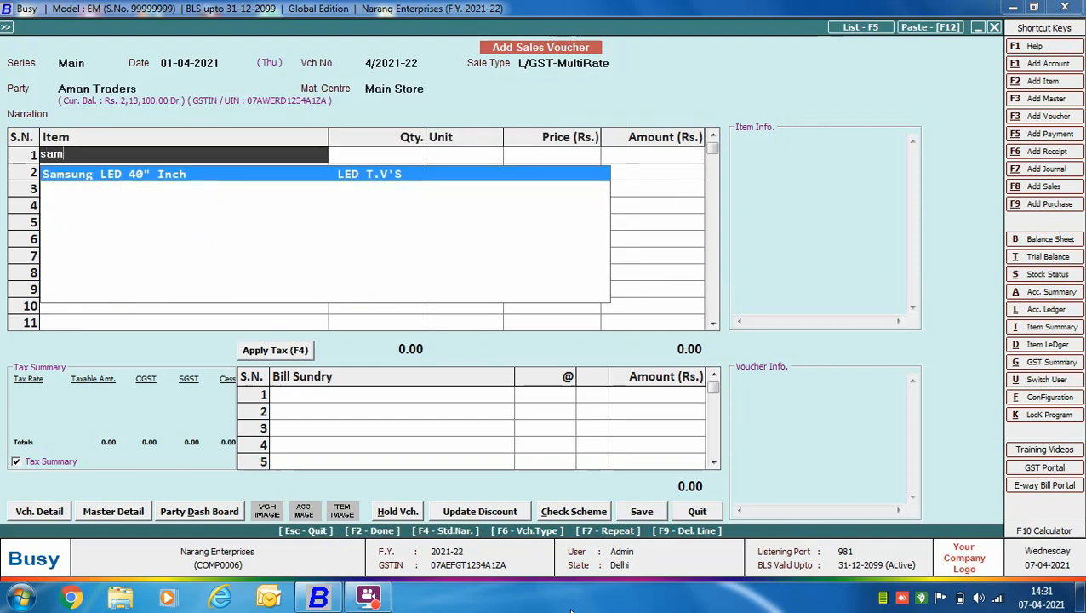
key(Return)
text(1)
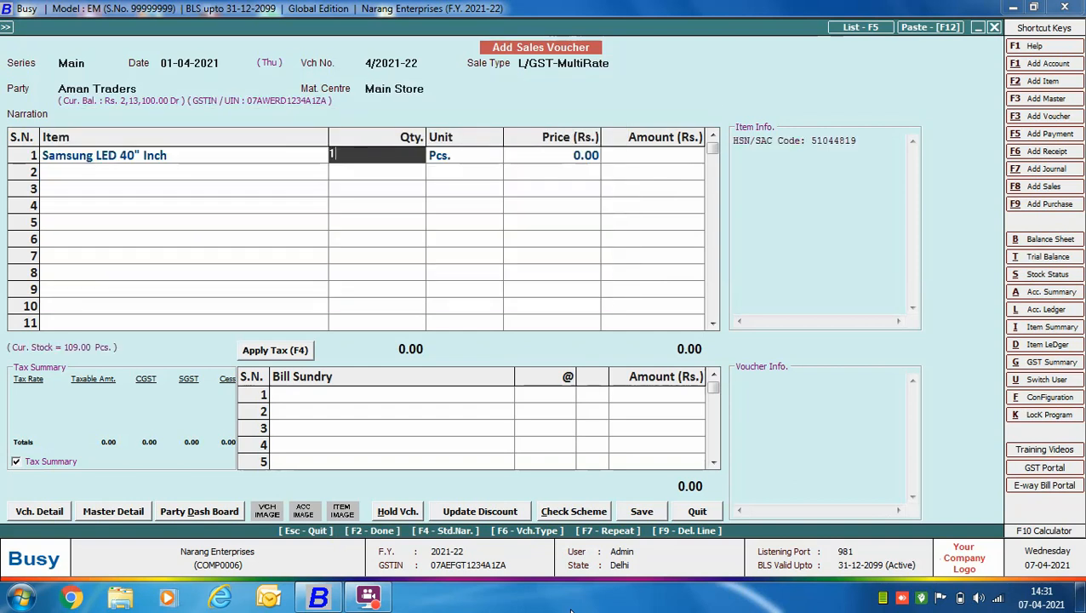
key(Return)
text(45000)
key(Return)
key(Return)
- Add one Daikin Split AC 2 Tonn at a price of Rs. 65,000 to the multi-rate voucher
text(ai)
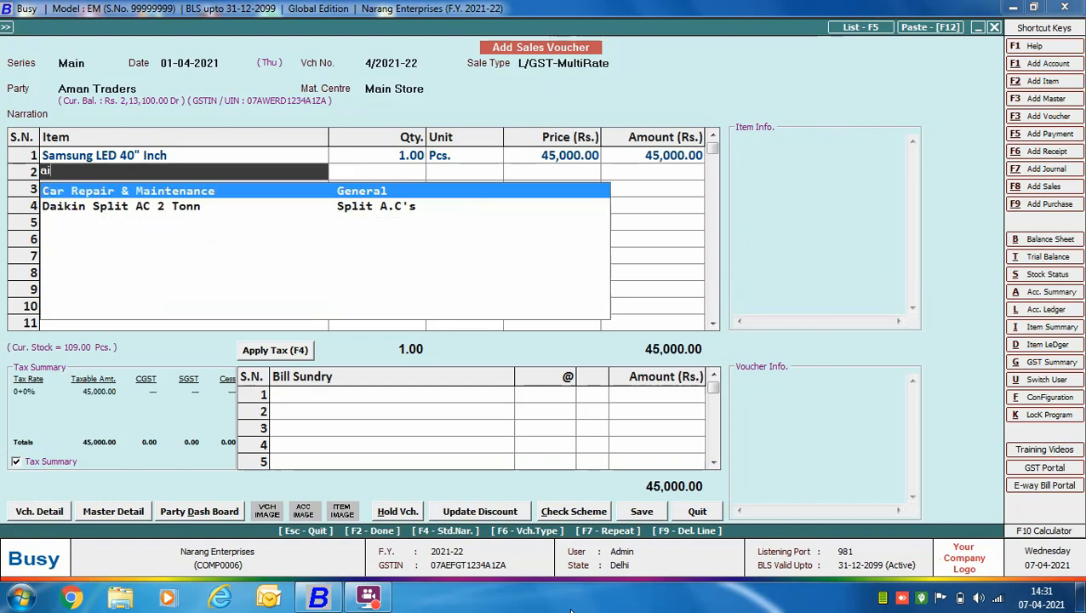
text(k)
key(Return)
text(1)
key(Return)
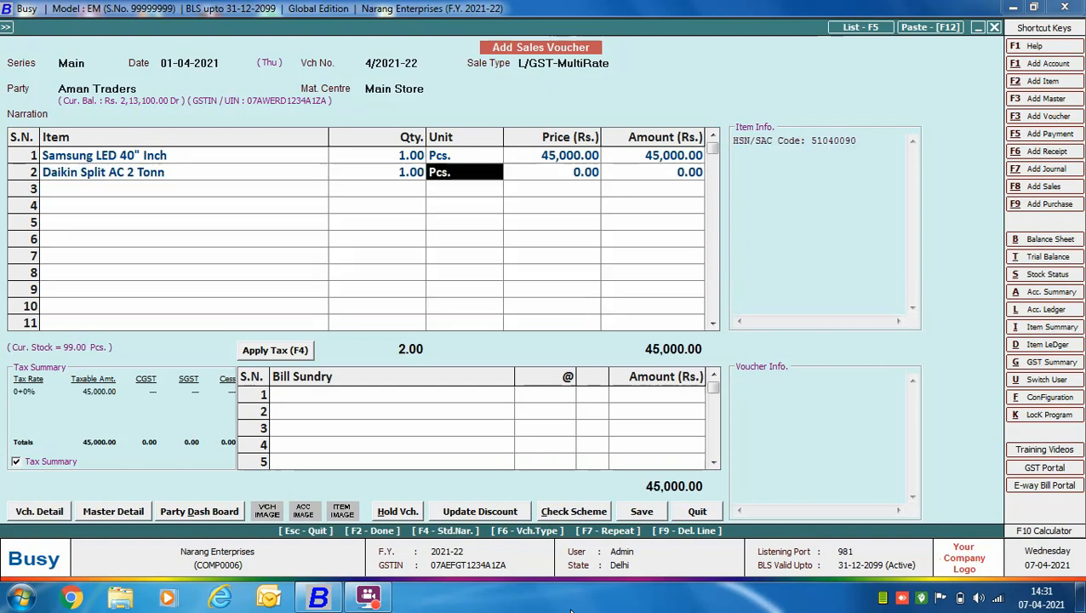
key(Return)
text(65000)
key(Return)
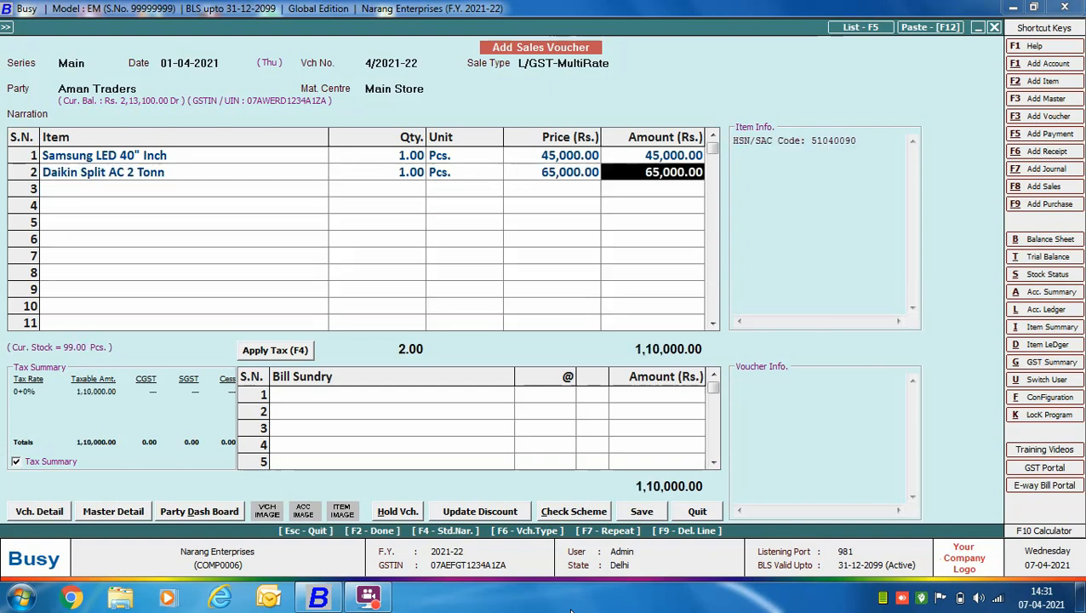
key(Return)
- Finish the item list and apply the GST automatically as CGST and SGST bill sundries, then review all the tax rows
key(Return)
key(F4)
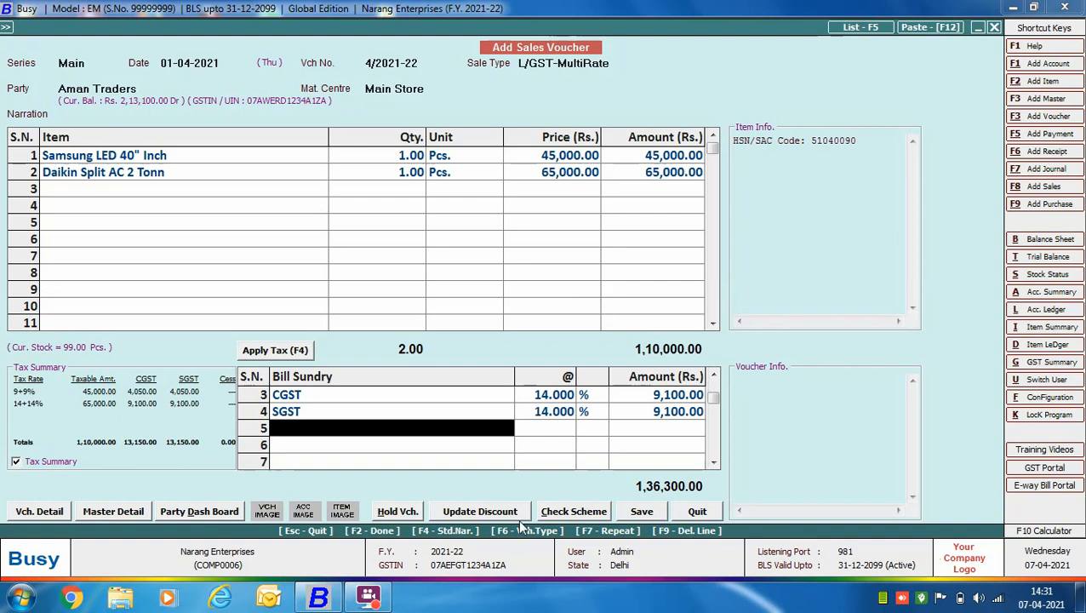
drag(714, 399, 711, 361)
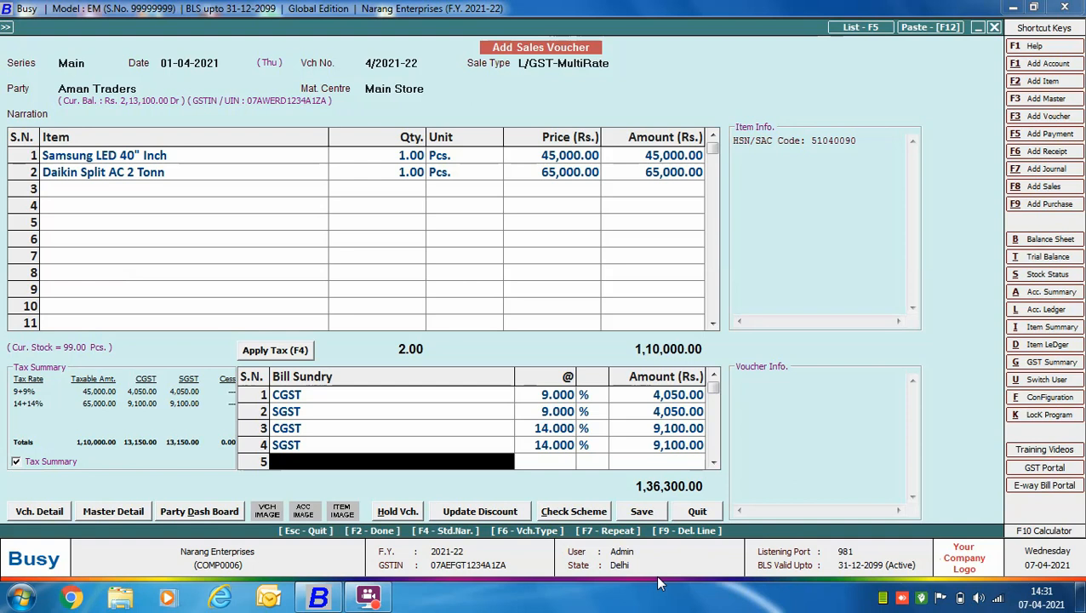
- Save the multi-rate voucher without printing the invoice
click(635, 510)
key(F2)
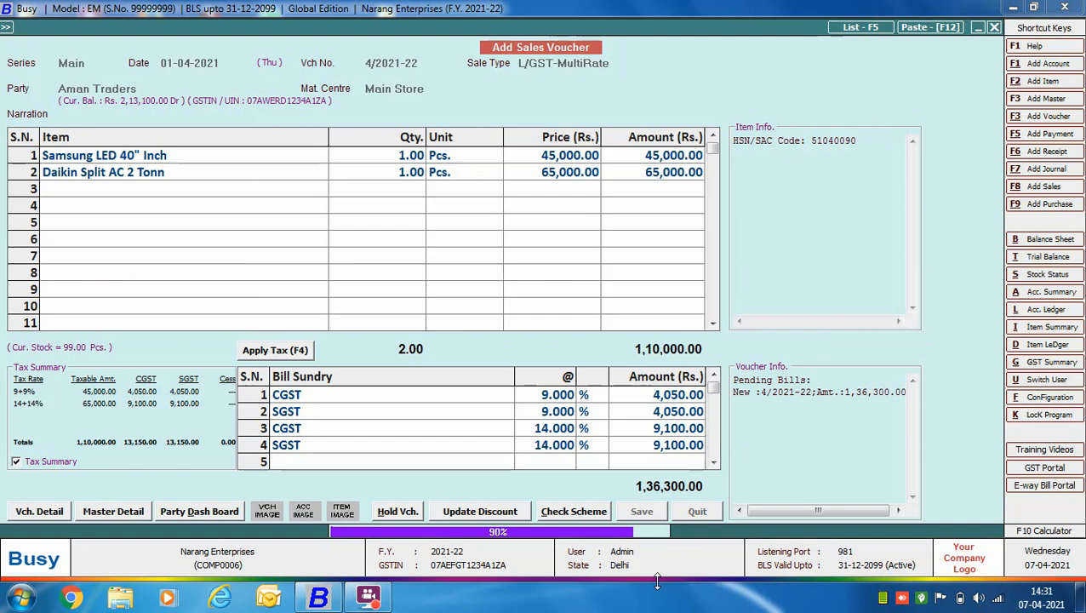
click(639, 332)
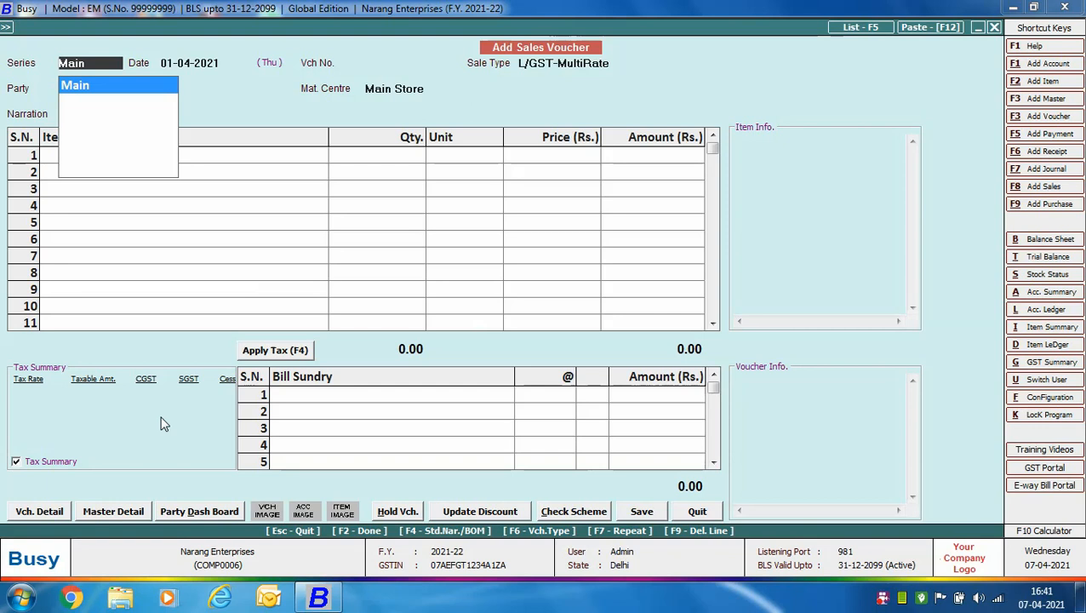
- Start a Main-series sales voucher dated 01-04-2021 with sale type L/GST-TaxIncl. and party Aman Traders
key(Return)
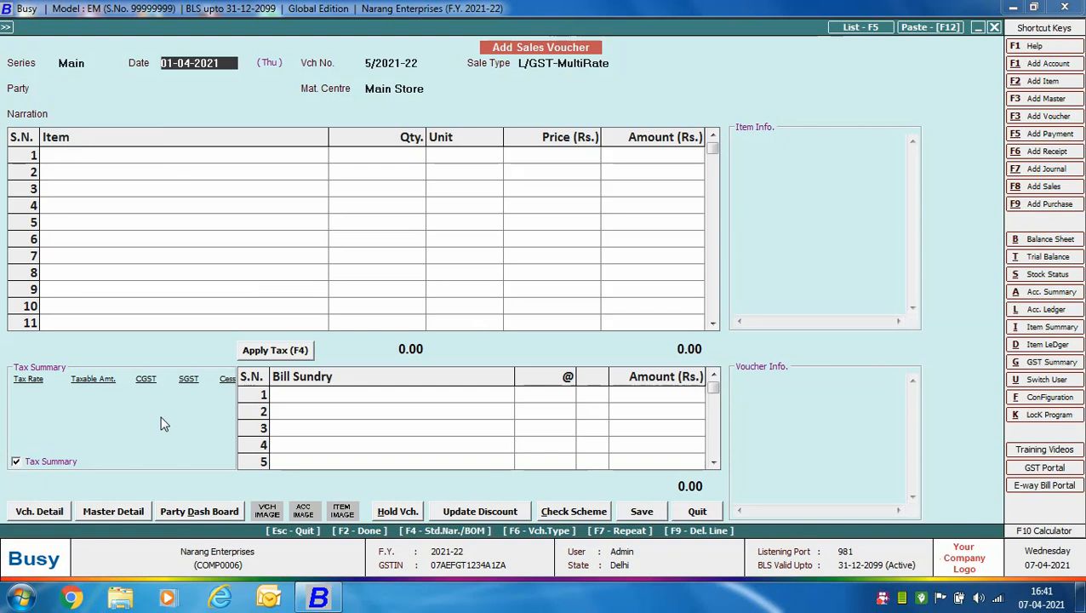
key(Return)
key(Down)
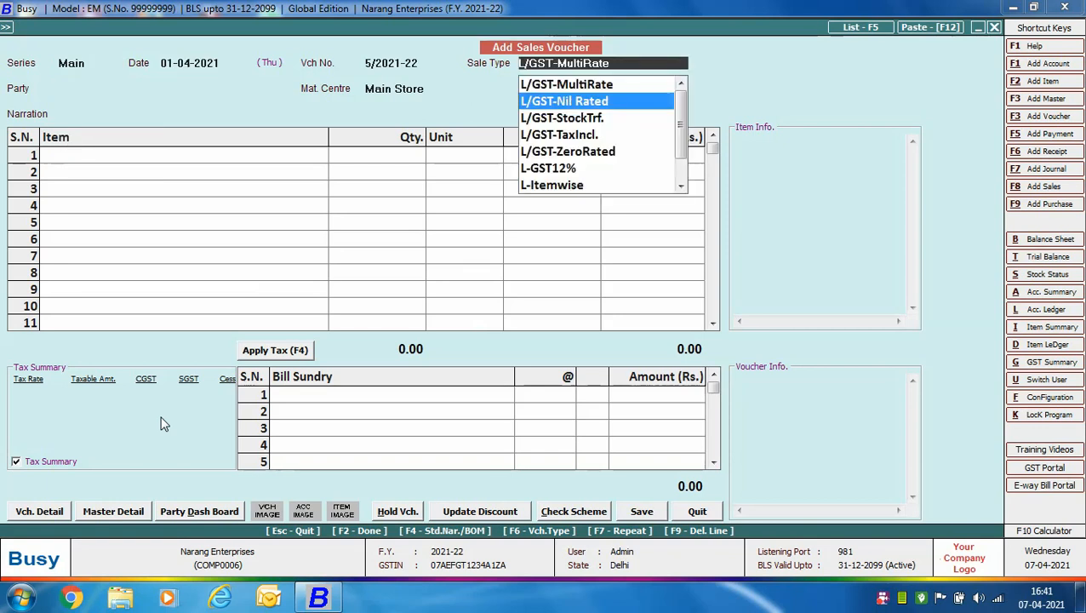
key(Down)
key(Down)
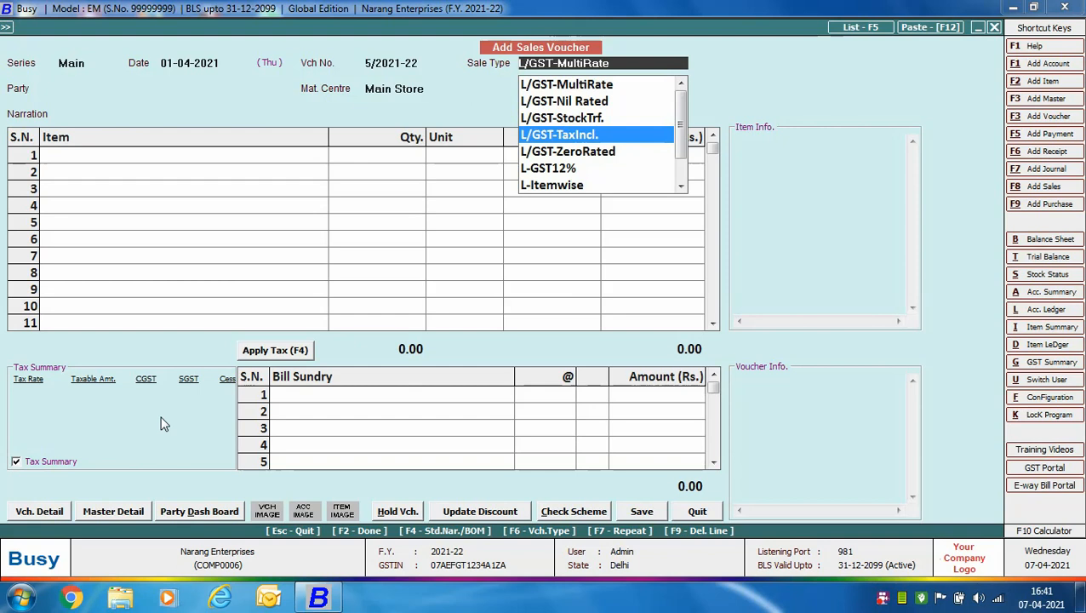
key(Return)
text(am)
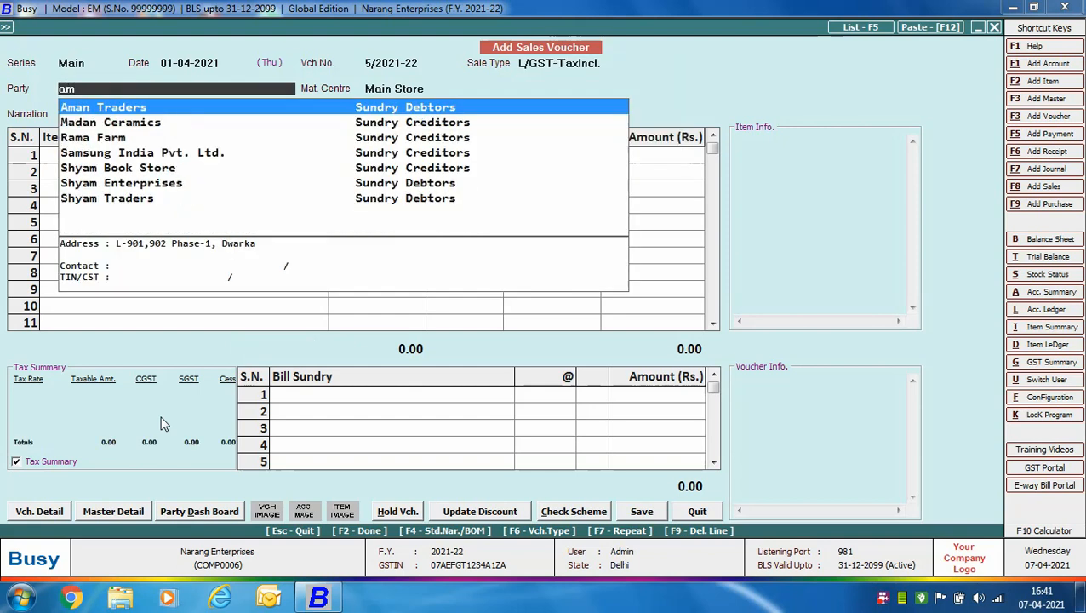
key(Return)
- Add two Samsung LED 40" Inch at a tax-inclusive price of Rs. 48,000 each and accept the item-wise tax information
text(sa)
key(Return)
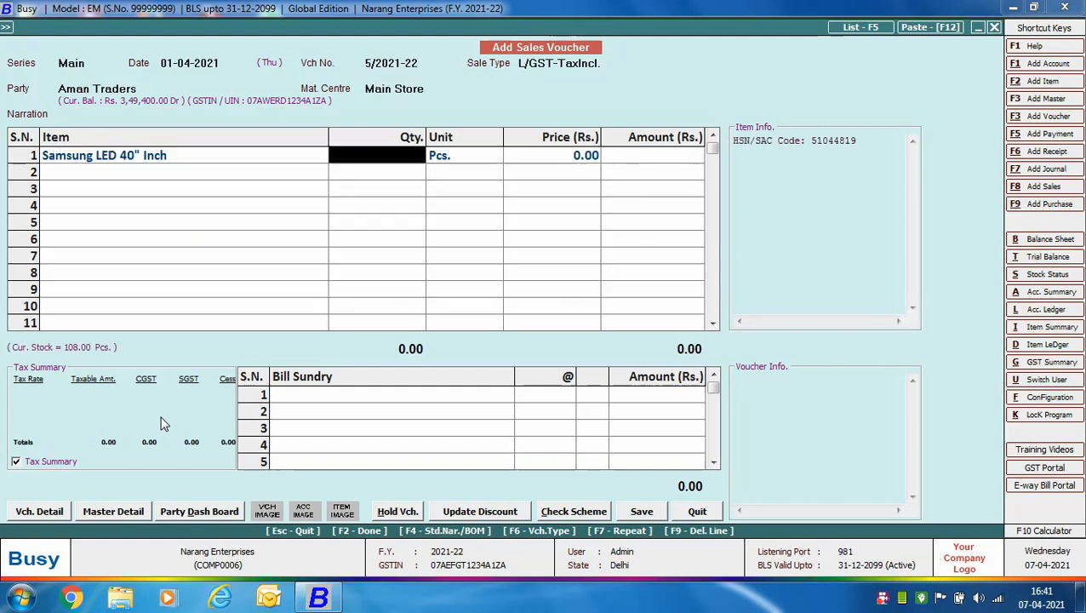
text(2)
key(Return)
key(Return)
key(Return)
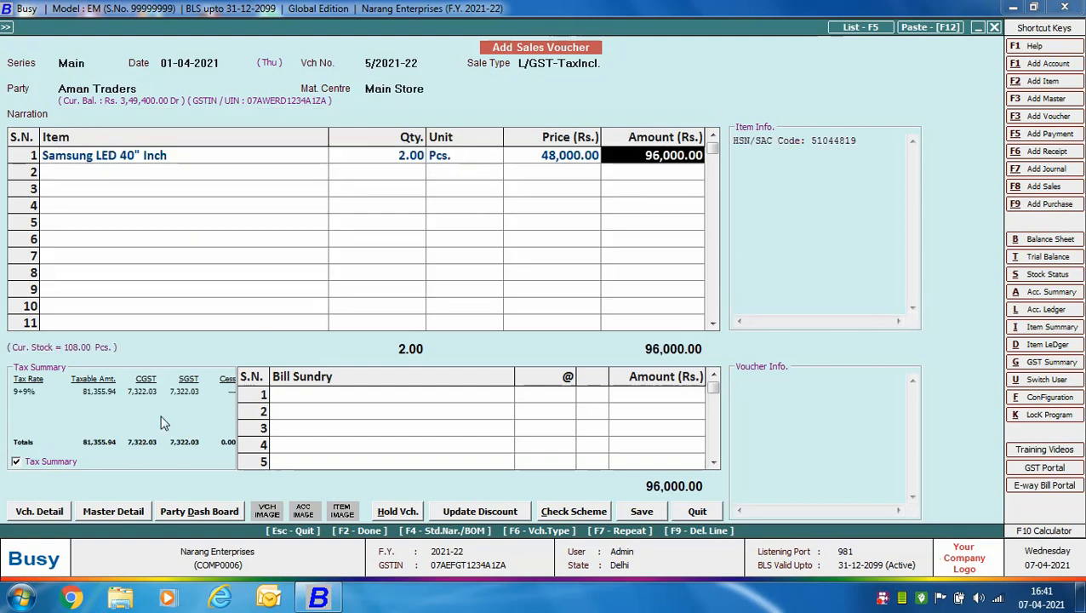
key(Return)
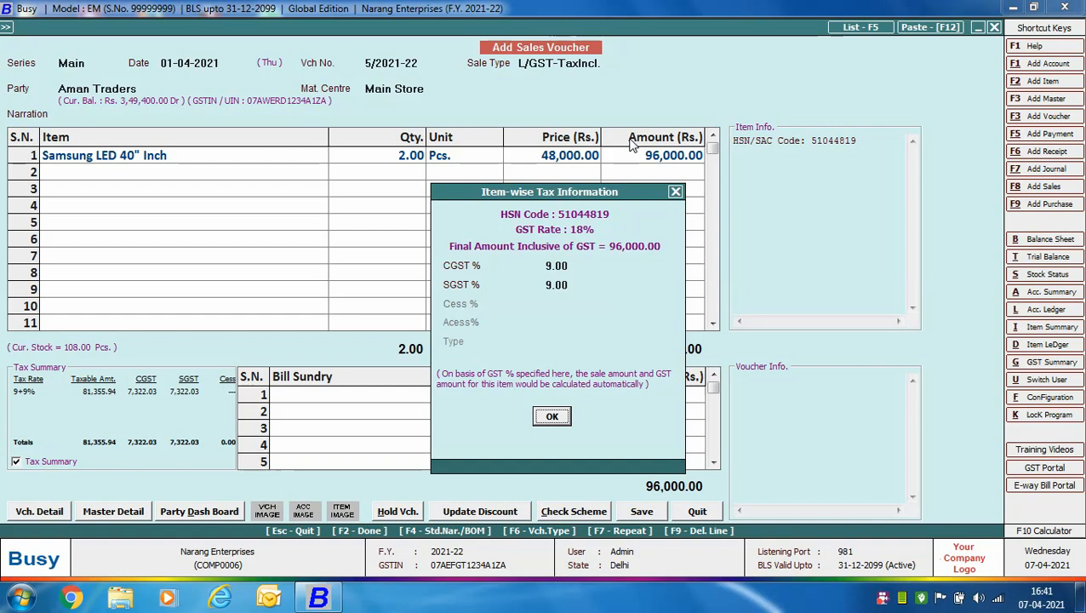
click(560, 418)
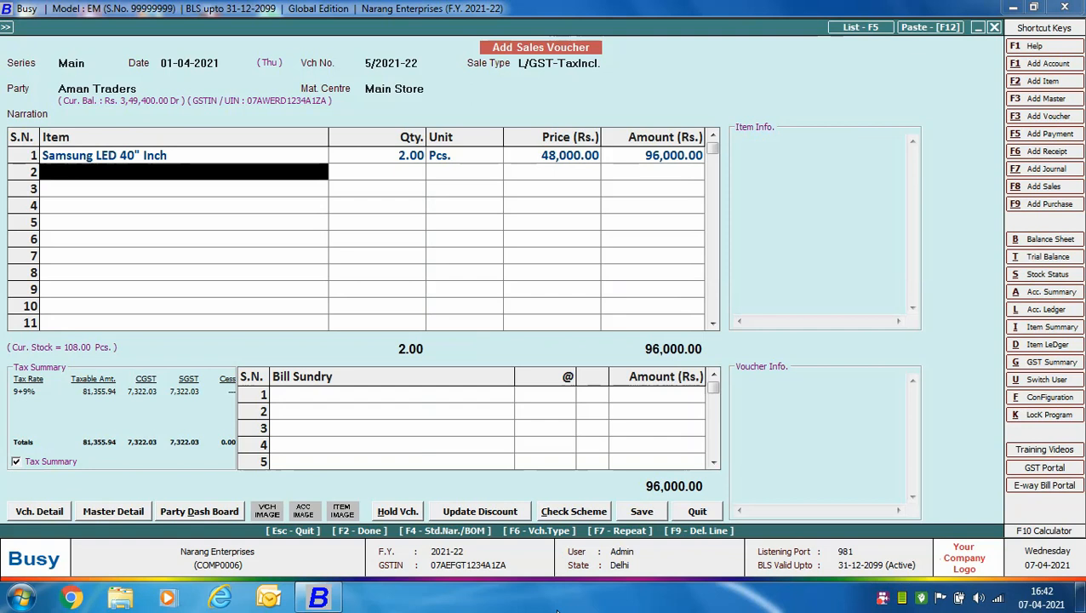
- Finish the tax-inclusive voucher without any bill sundry and save it without printing the invoice
key(Return)
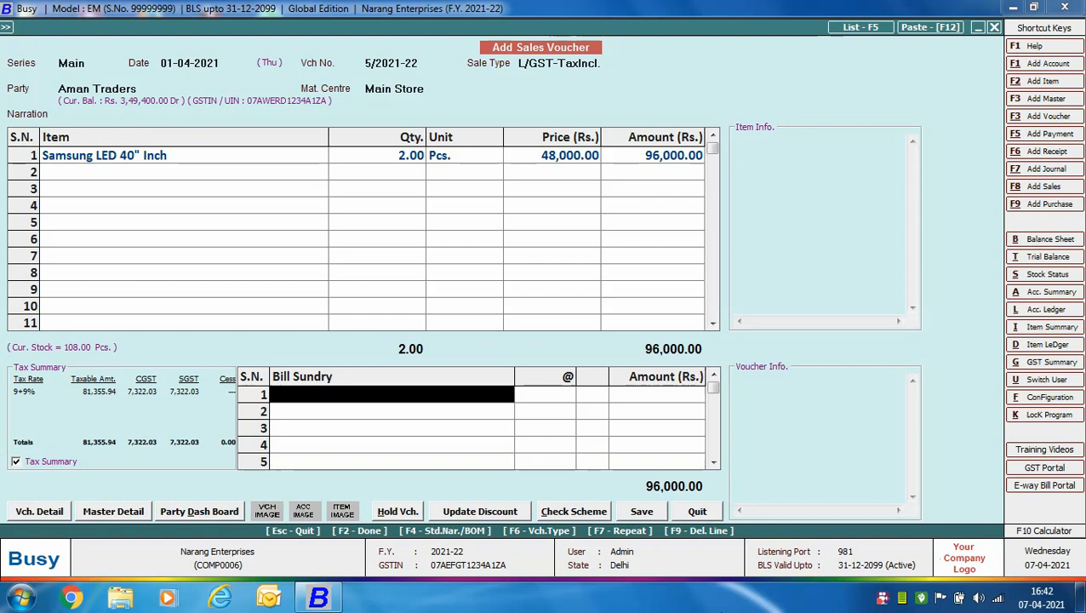
key(Return)
key(Return)
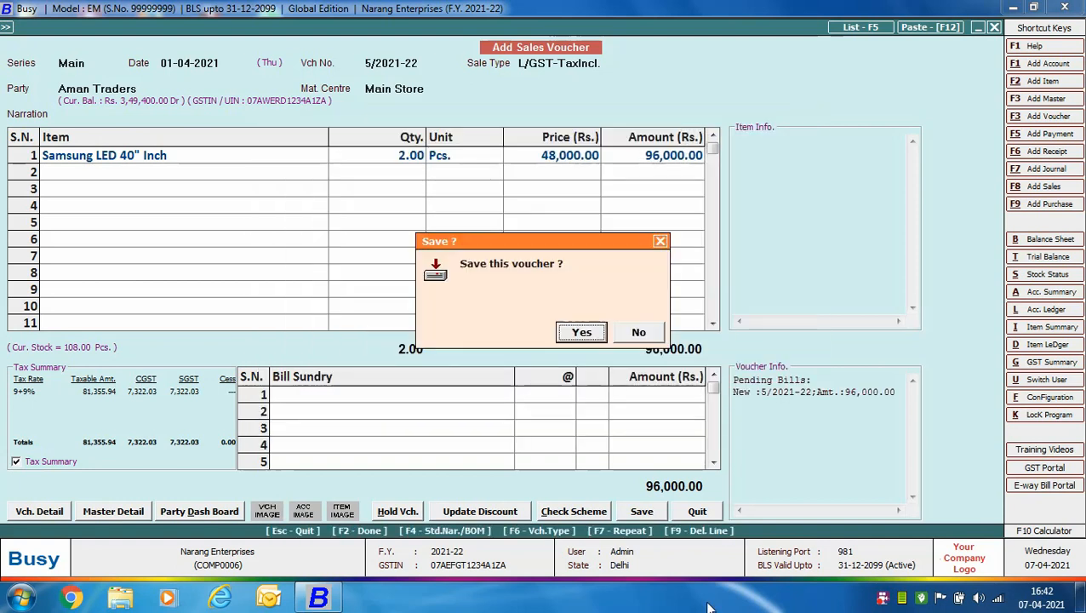
key(Return)
key(Right)
key(Return)
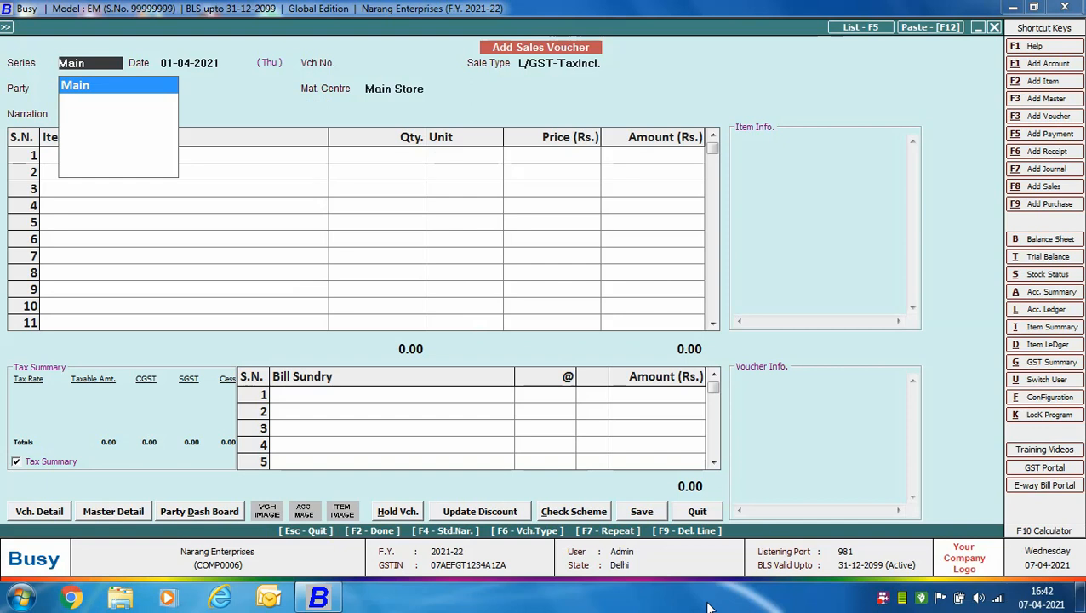
- Start a Main-series sales voucher dated 01-04-2021 with sale type L/GST-Exempt
key(Return)
key(Return)
key(Up)
key(Up)
key(Up)
key(Up)
key(Up)
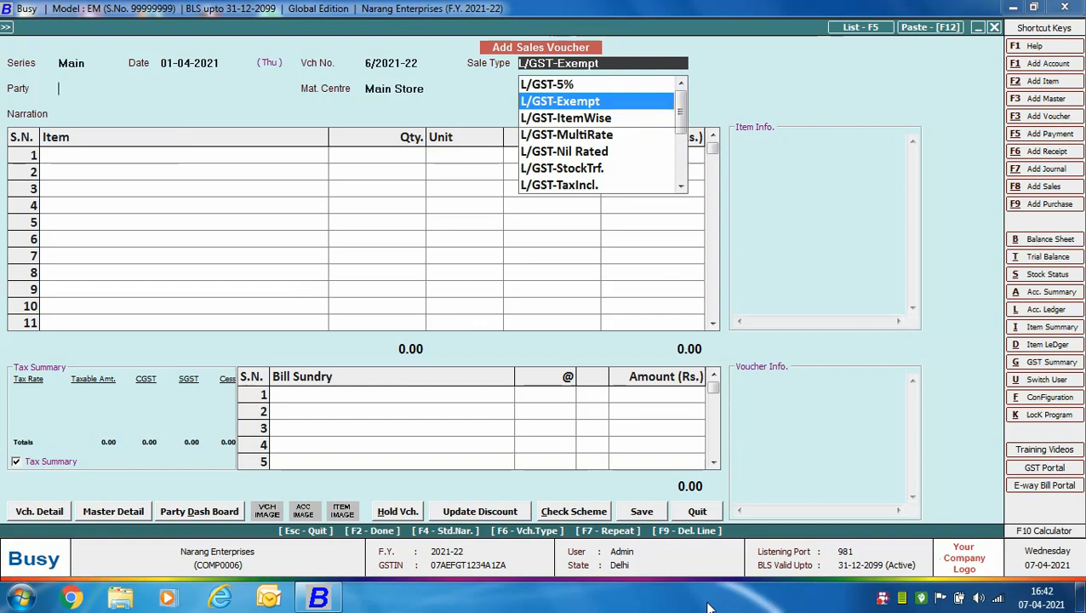
key(Return)
- Set the exempt voucher's party to Shyam Enterprises and keep Main Store as the material centre
text(sh)
key(Down)
key(Return)
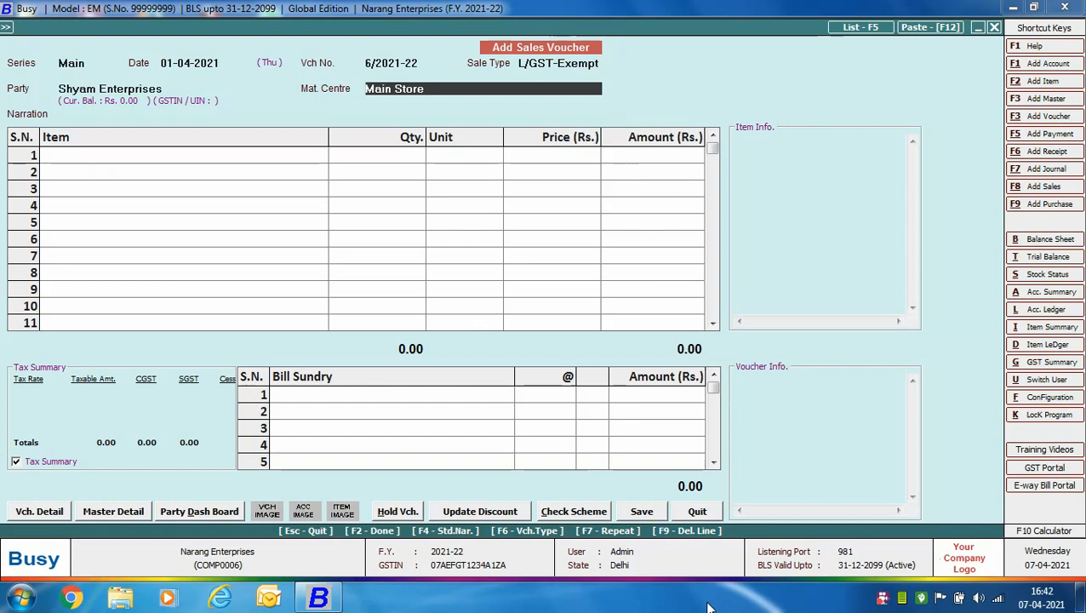
key(Return)
- Add 100 pieces of Stationery at a price of Rs. 120 each to the exempt voucher
text(sta)
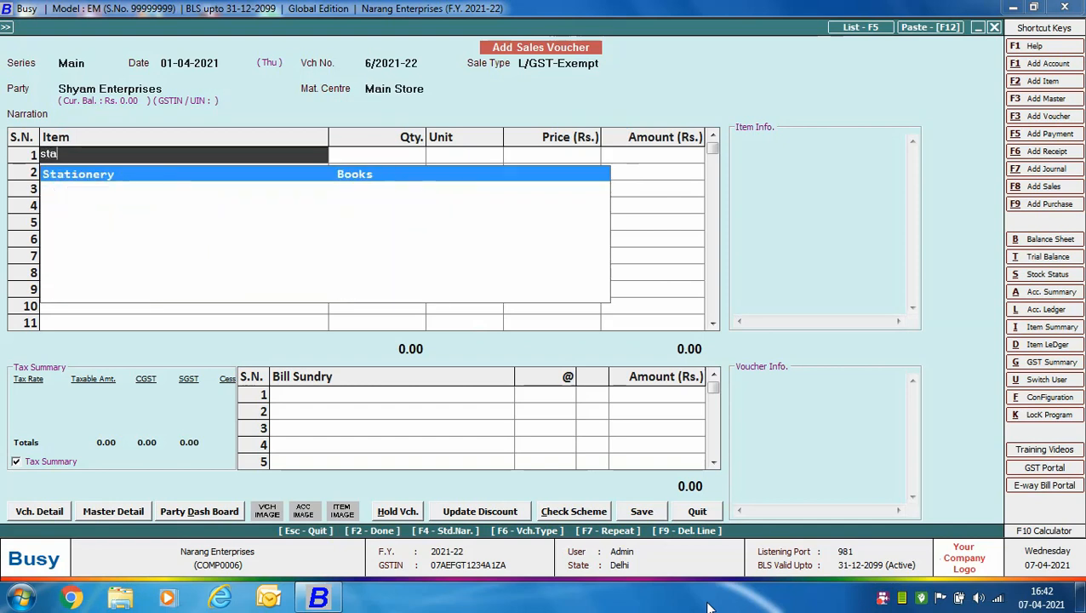
key(Return)
text(100)
key(Return)
text(120)
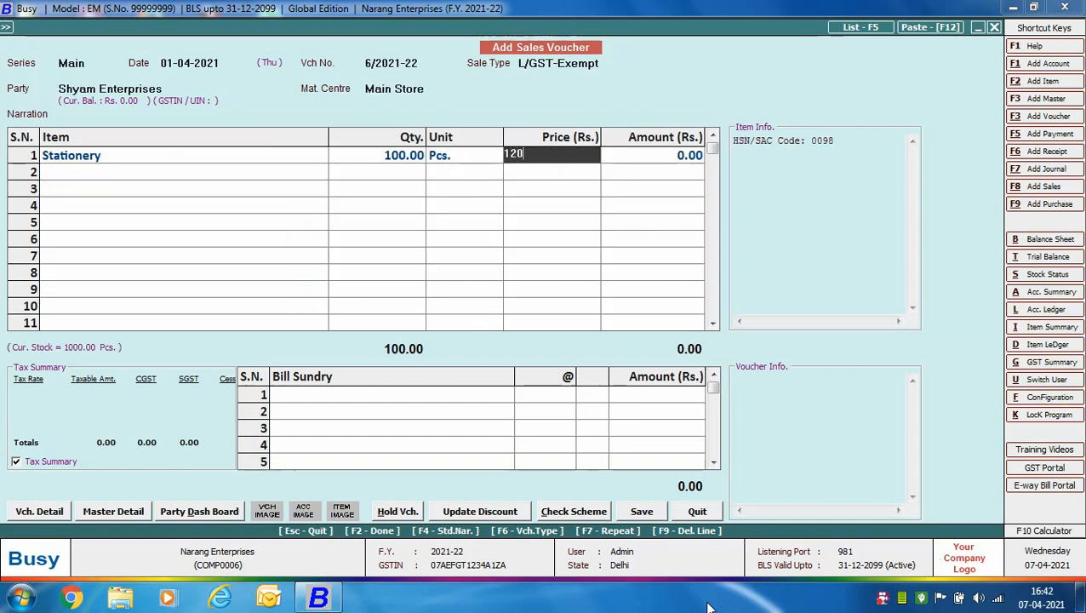
key(Return)
key(Return)
- Save the exempt voucher without bill sundries or a printed invoice, and close sales voucher entry
key(Return)
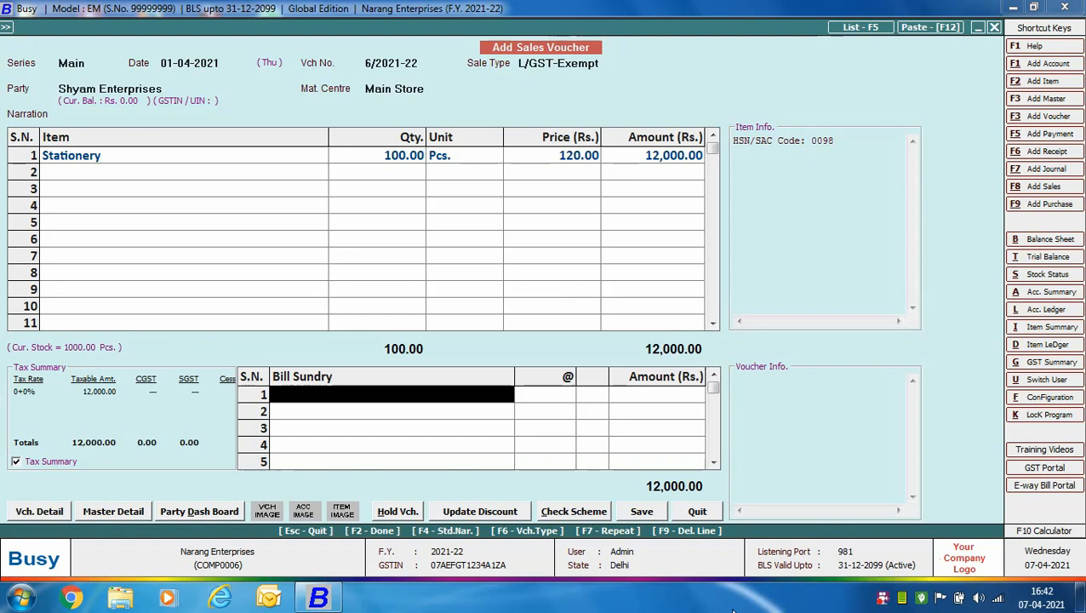
key(F2)
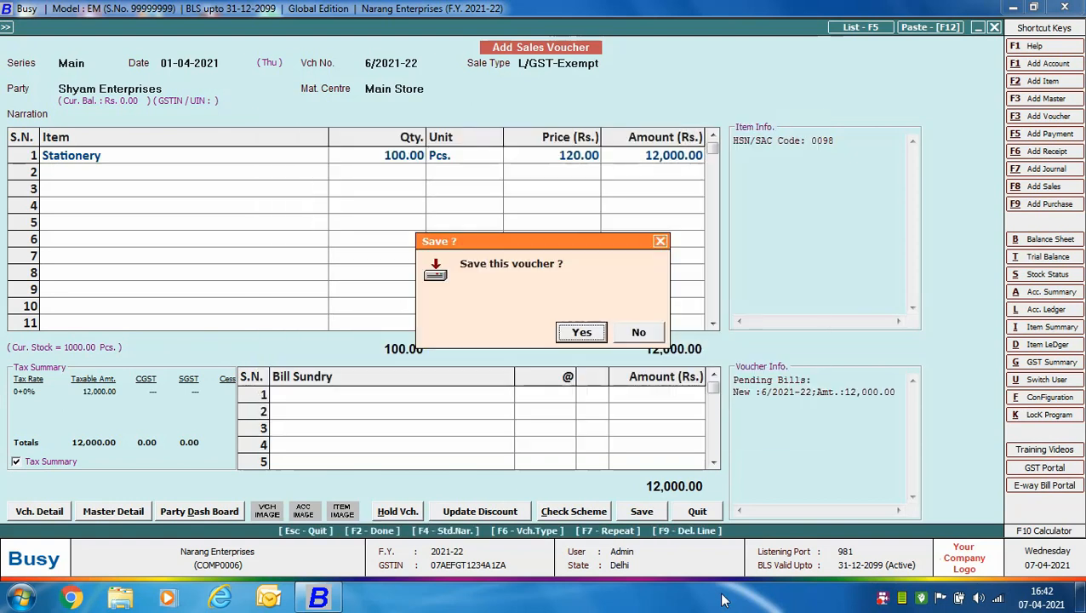
key(Return)
key(Right)
key(Return)
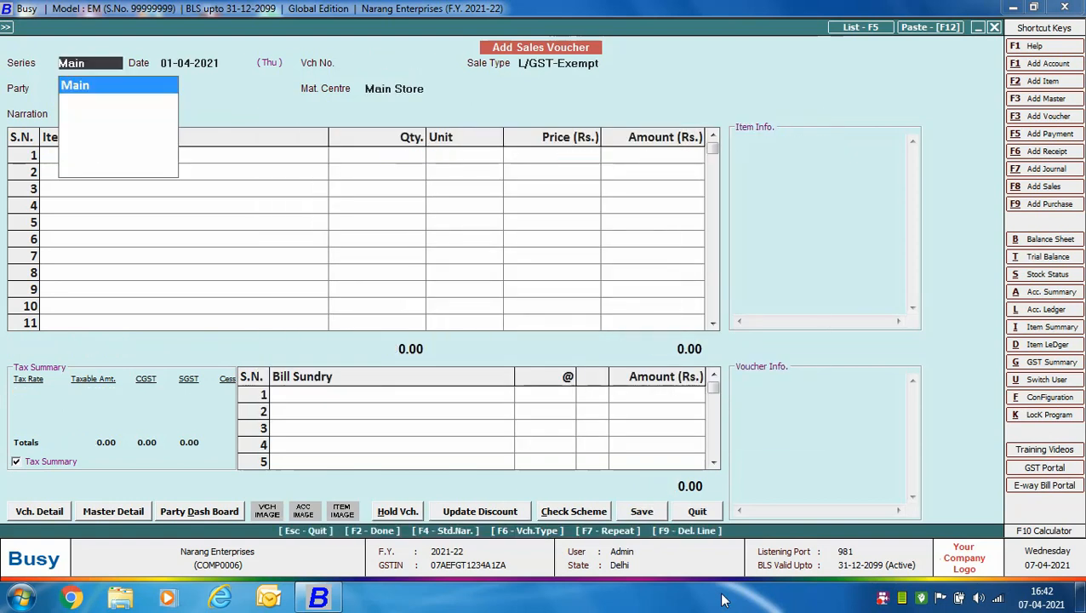
key(Escape)
key(Escape)
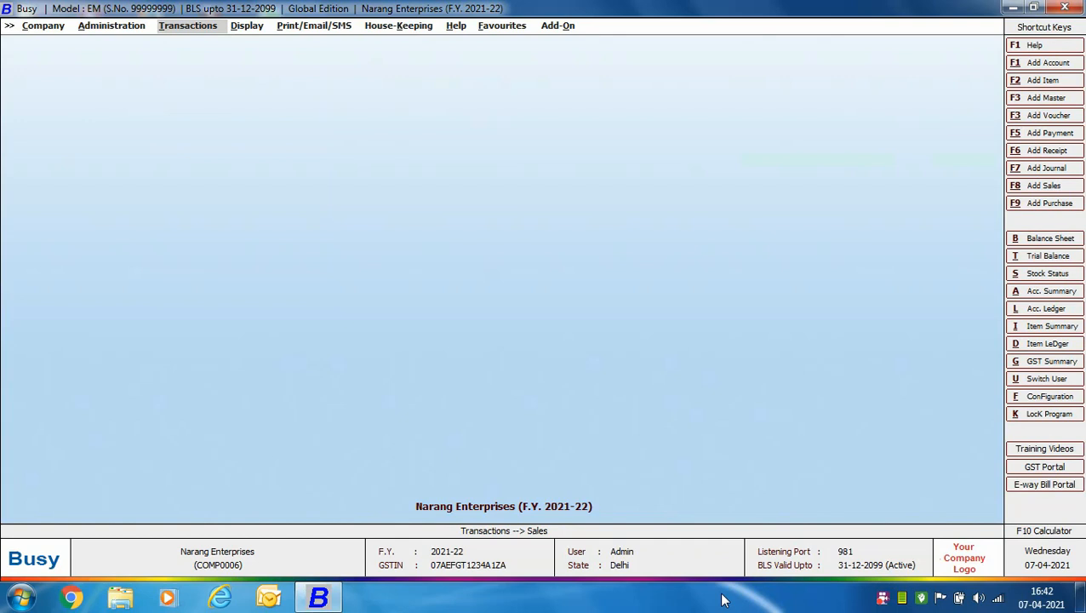